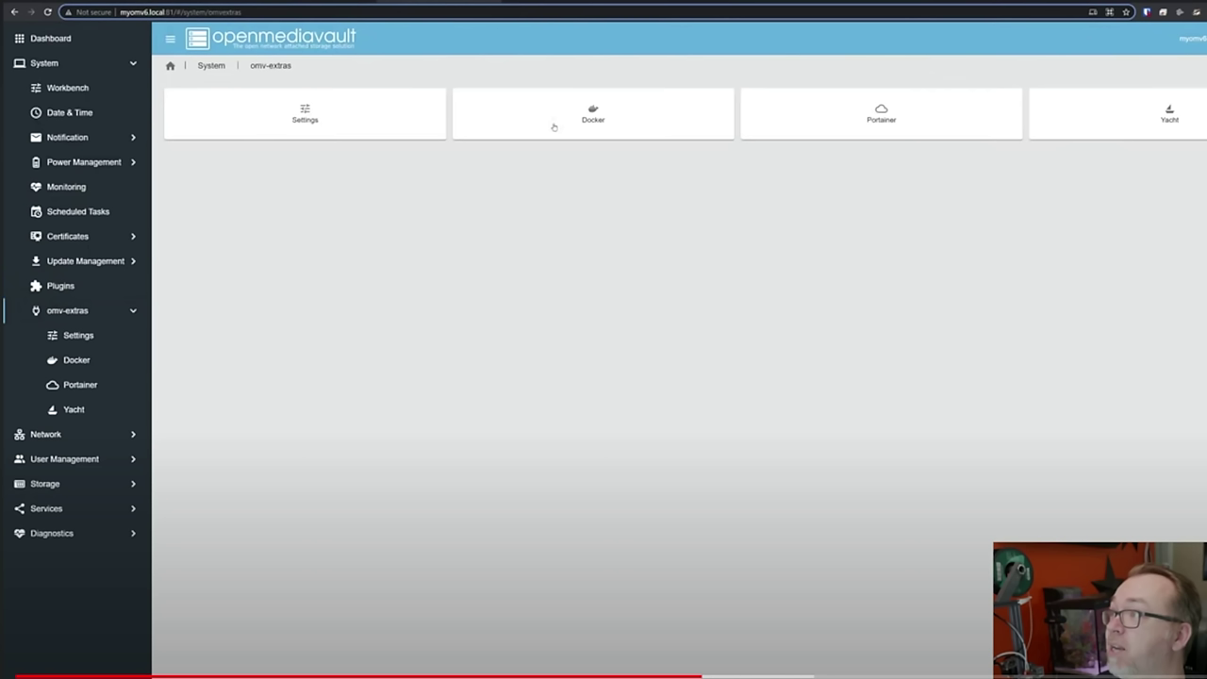
# - Scroll down the OMV 6 setup video page to its description
pyautogui.scroll(-3, 111, 580)
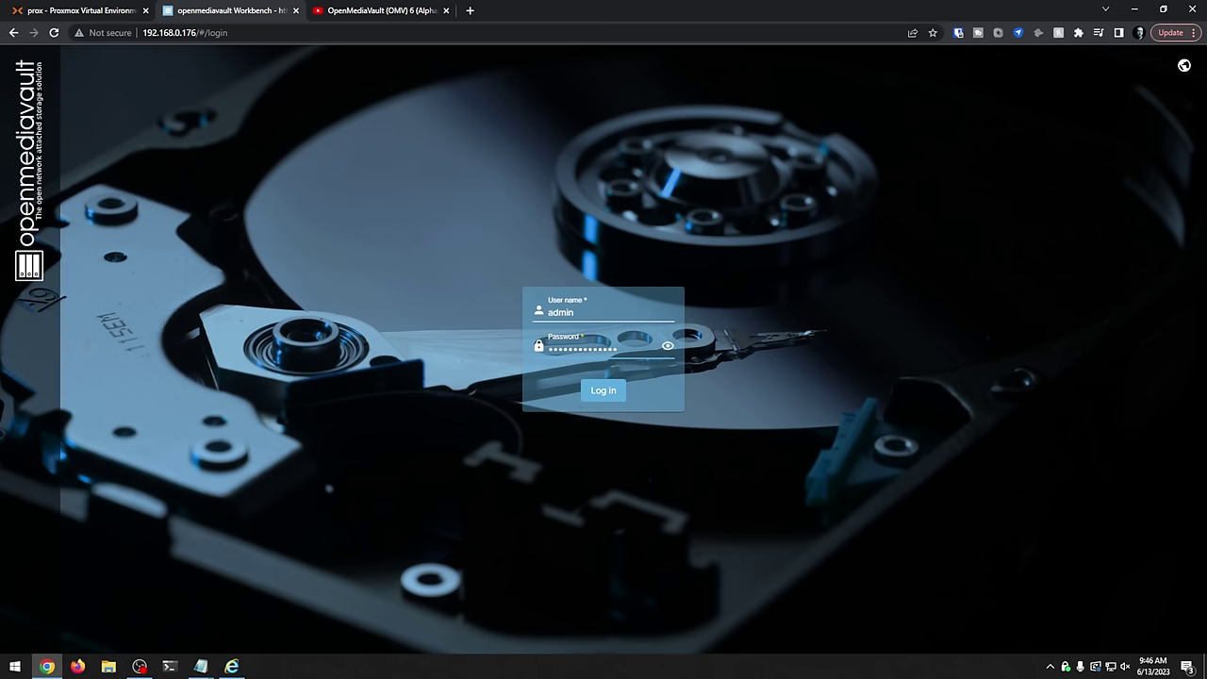
# - Log in to openmediavault, decline saving the password, and go to the System page
pyautogui.click(612, 401)
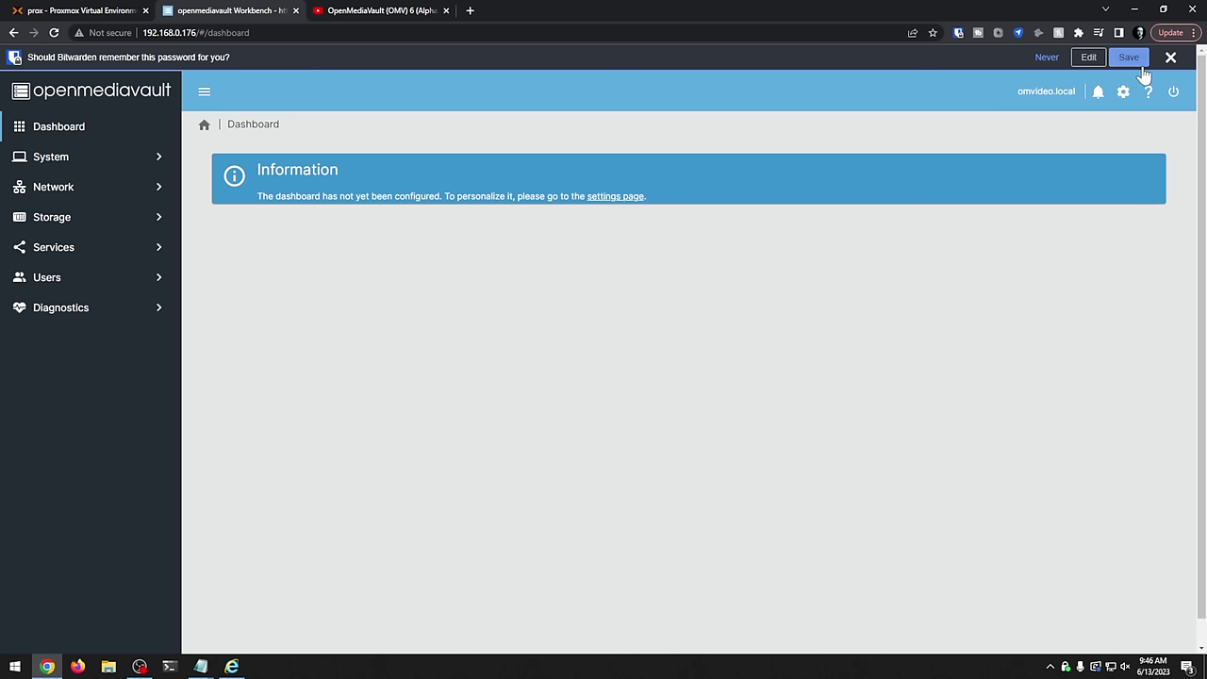
pyautogui.click(1136, 62)
pyautogui.click(94, 134)
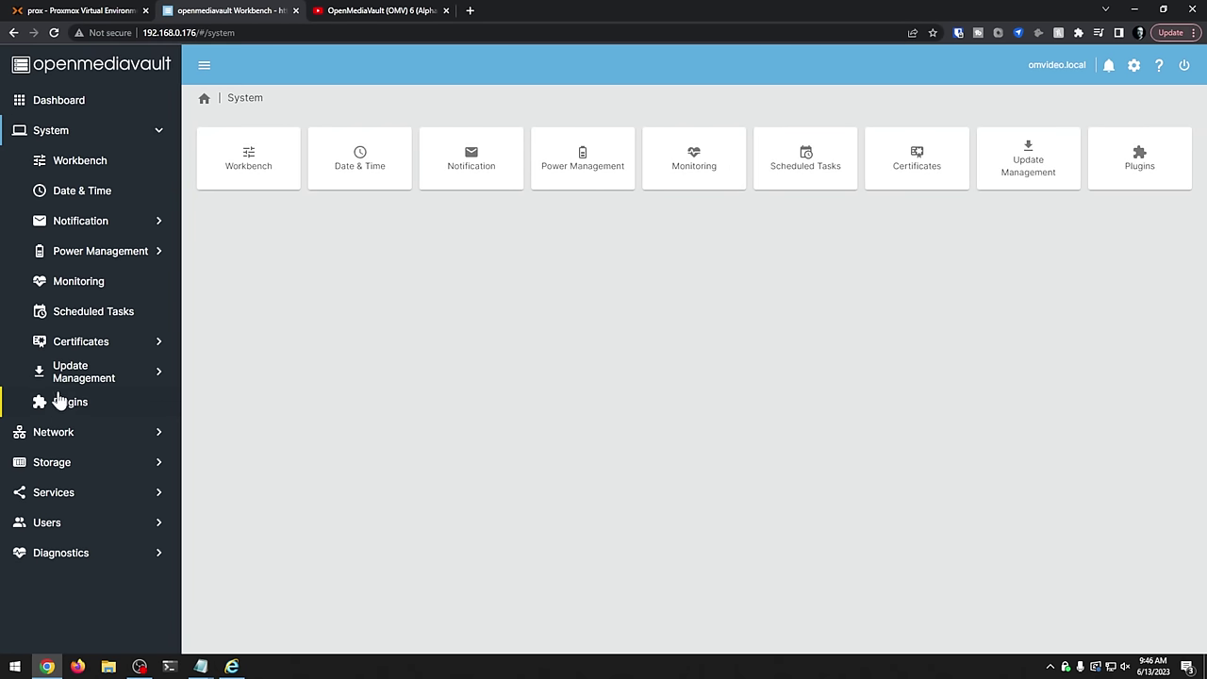
pyautogui.click(325, 13)
# - From PowerShell, SSH as root to 192.168.0.176, accept the host key, log in, and clear the screen
pyautogui.click(170, 32)
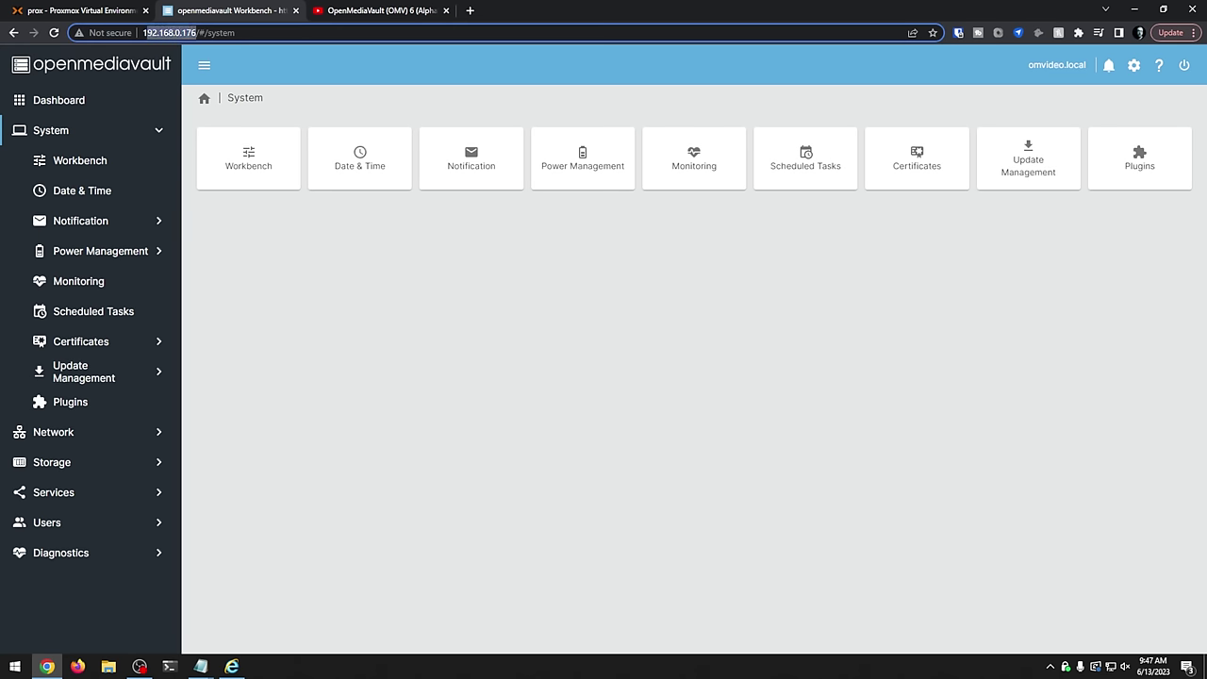
pyautogui.click(170, 667)
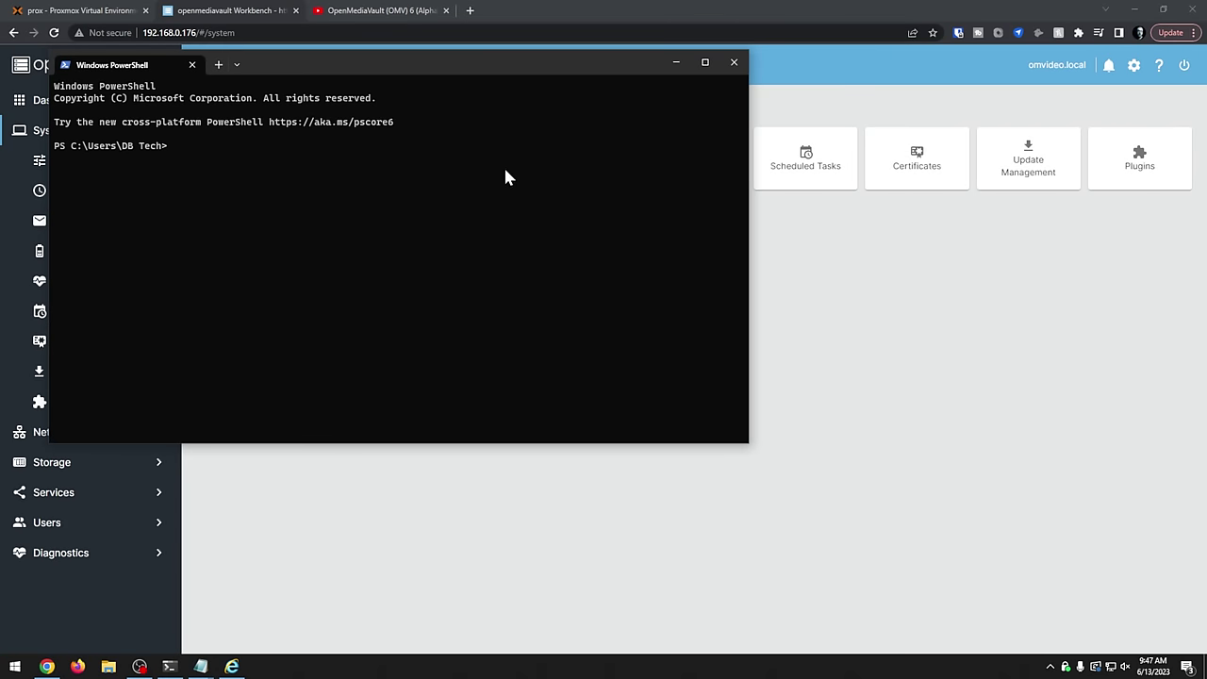
pyautogui.write('ssh root')
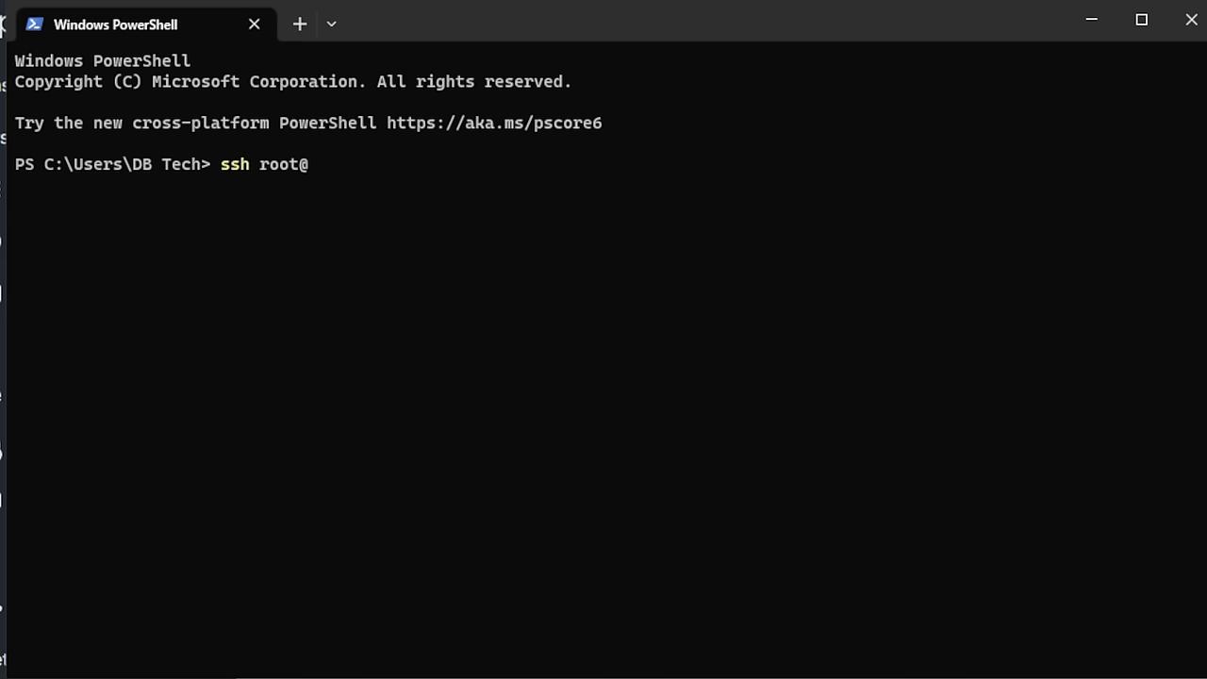
pyautogui.write('@192.168.0.176')
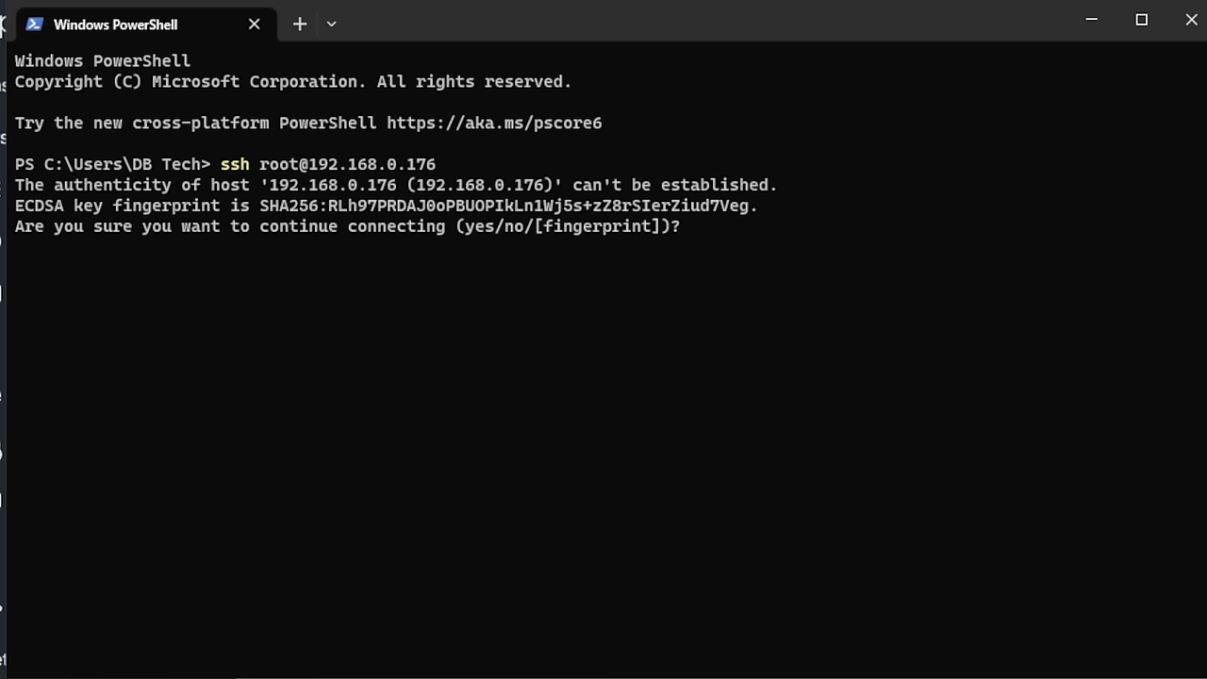
pyautogui.write('yes')
pyautogui.press('Return')
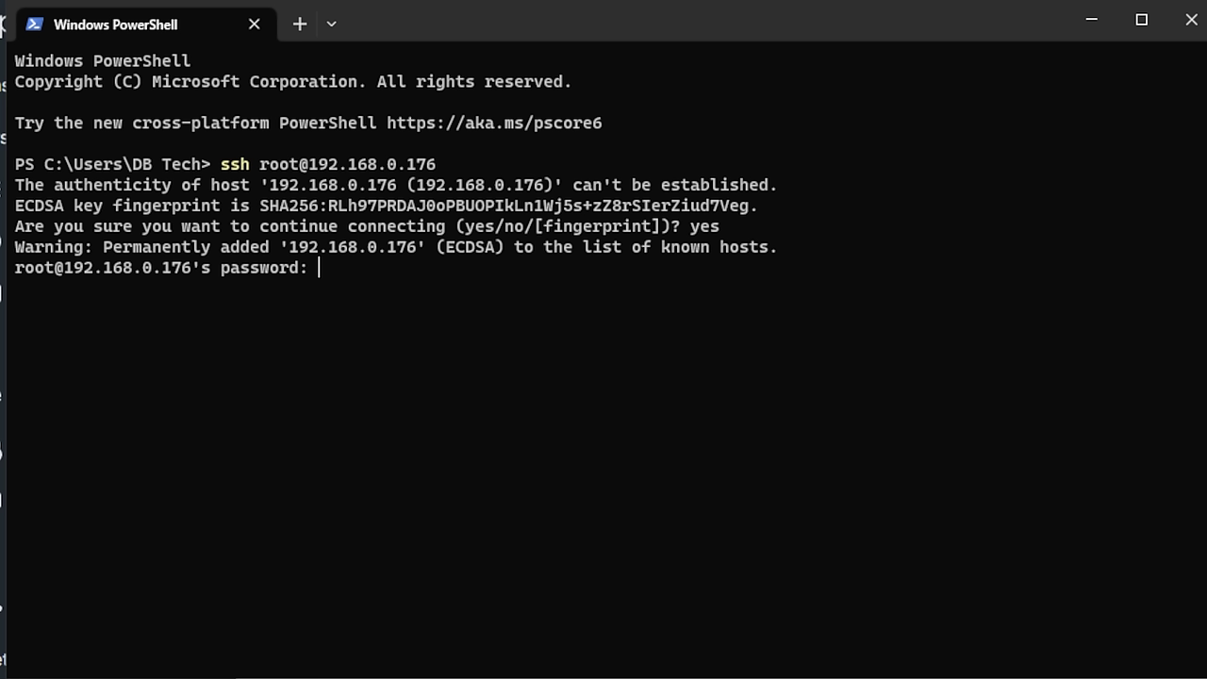
pyautogui.press('Return')
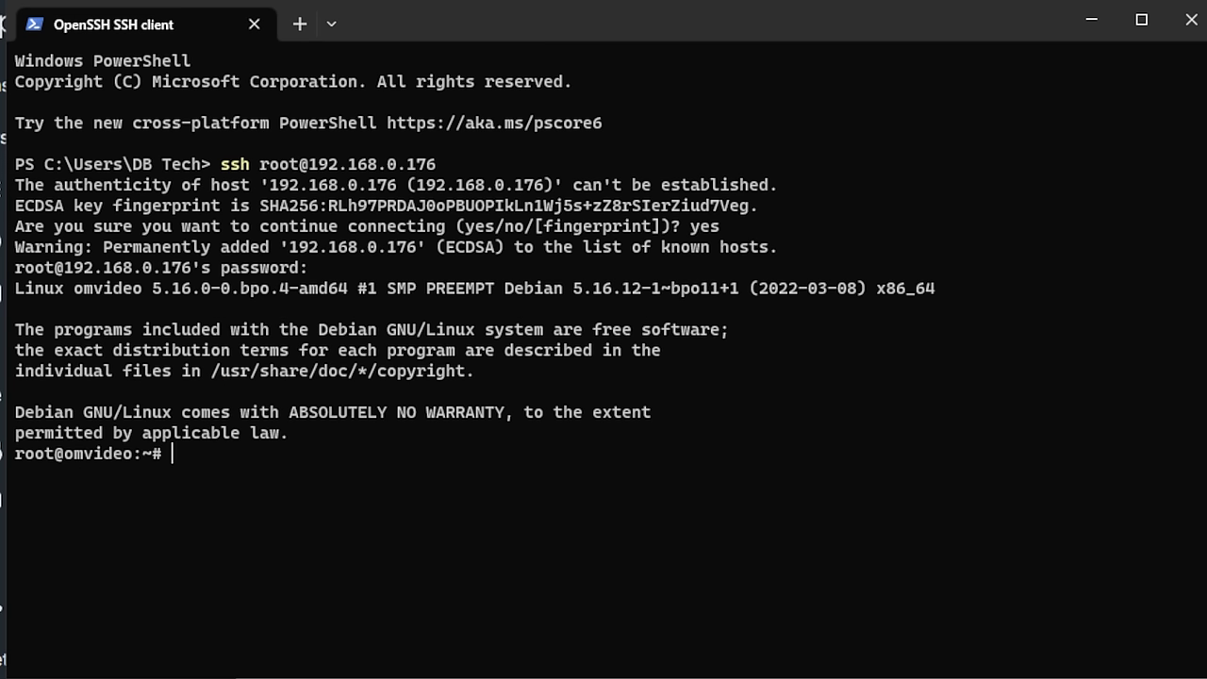
pyautogui.hotkey('ctrl', 'l')
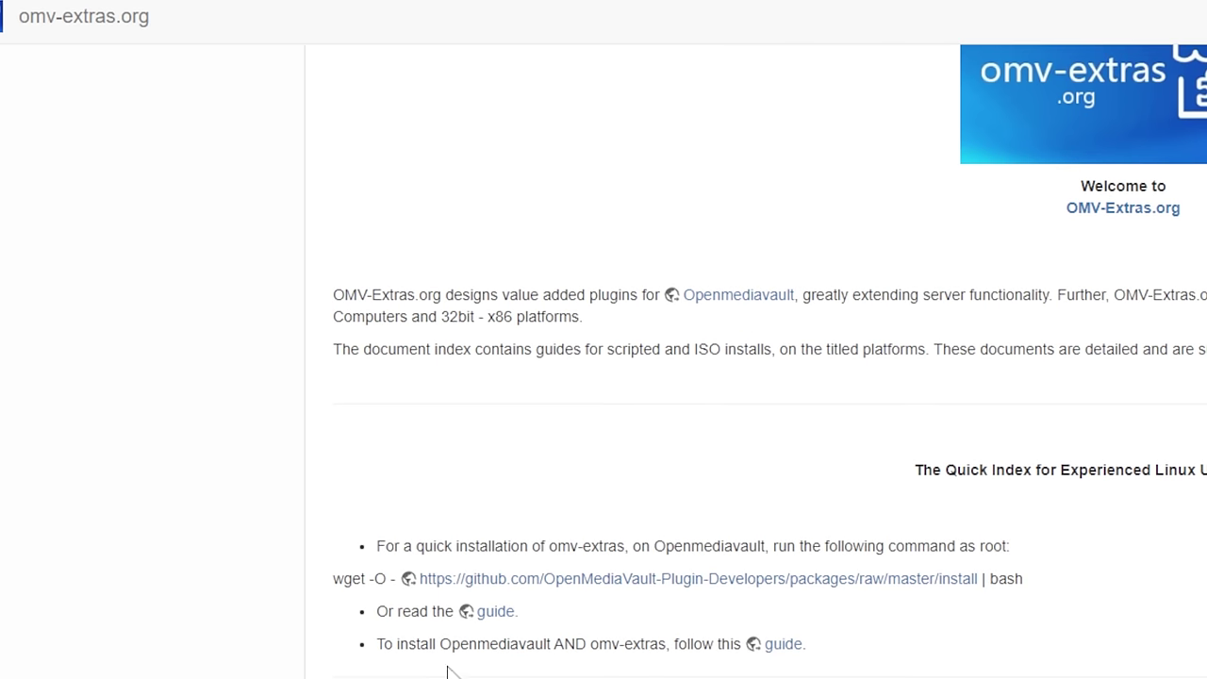
# - Copy the omv-extras wget install command and run it in the root SSH session
pyautogui.tripleClick(368, 580)
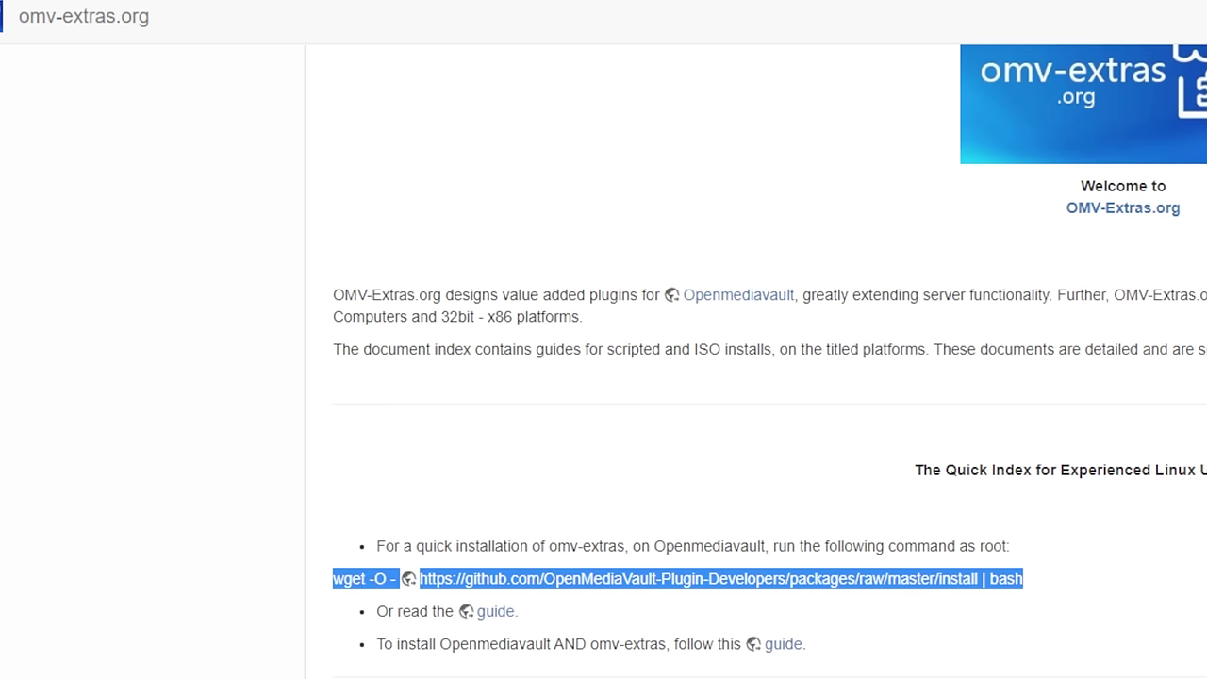
pyautogui.hotkey('ctrl', 'l')
pyautogui.write('wget -O - https://github.com/OpenMediaVault-Plugin-Developers/packages/raw/master/install | bash')
pyautogui.hotkey('ctrl', 'a')
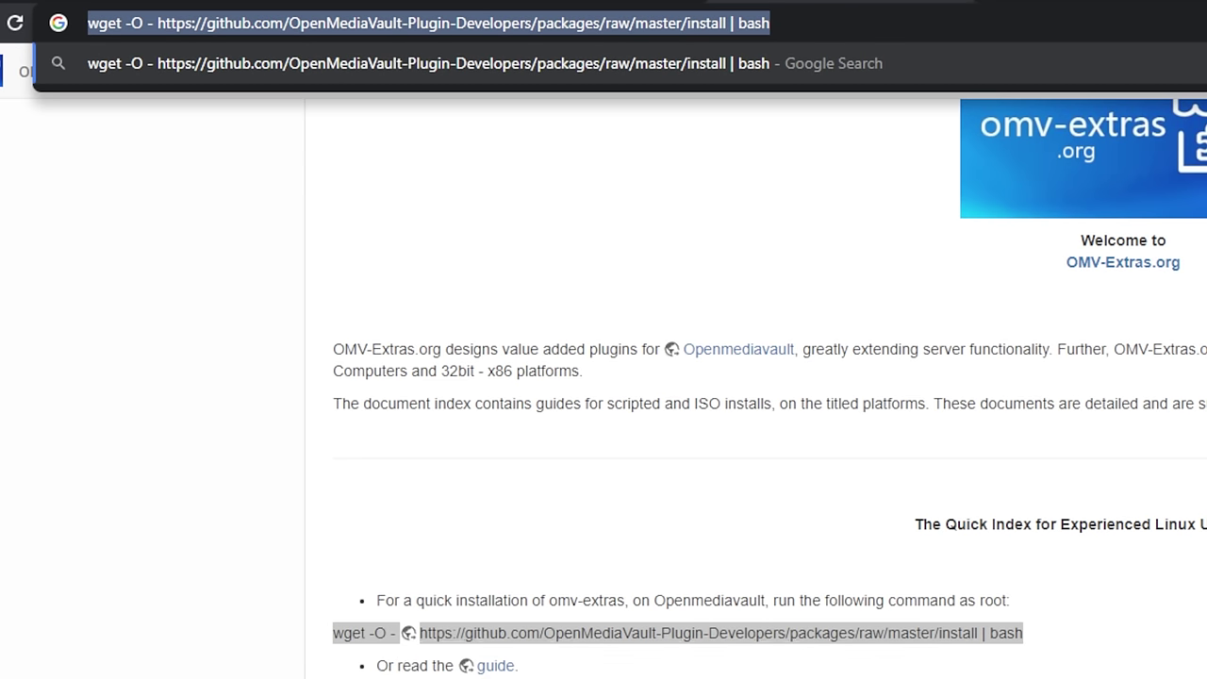
pyautogui.hotkey('alt', 'Tab')
pyautogui.write('wget -O - https://github.com/OpenMediaVault-Plugin-Developers/packages/raw/master/install | bash')
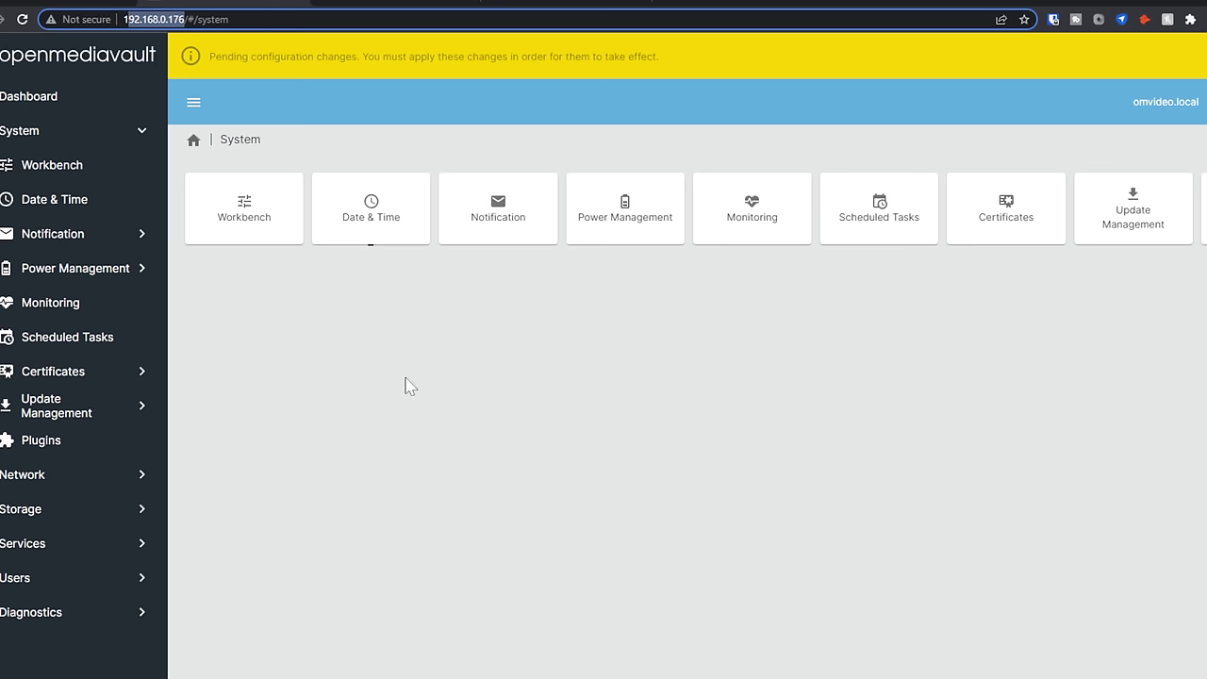
# - Reload openmediavault, log back in as admin, and confirm applying the pending configuration changes
pyautogui.click(400, 414)
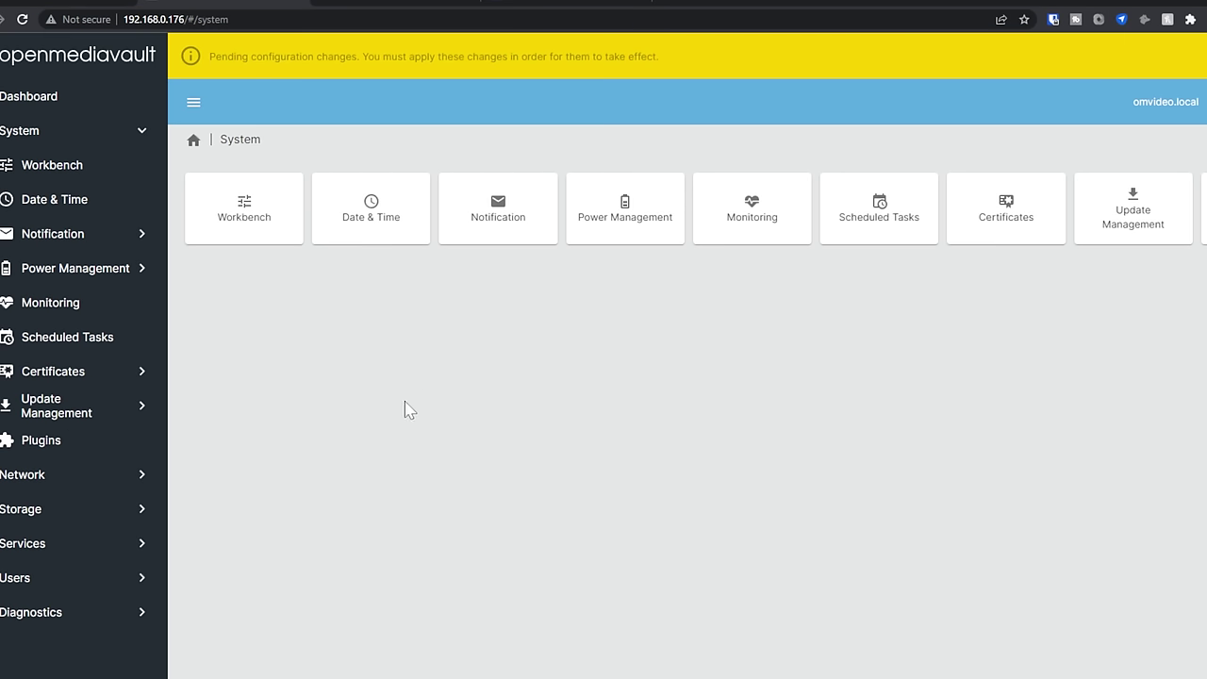
pyautogui.press('F5')
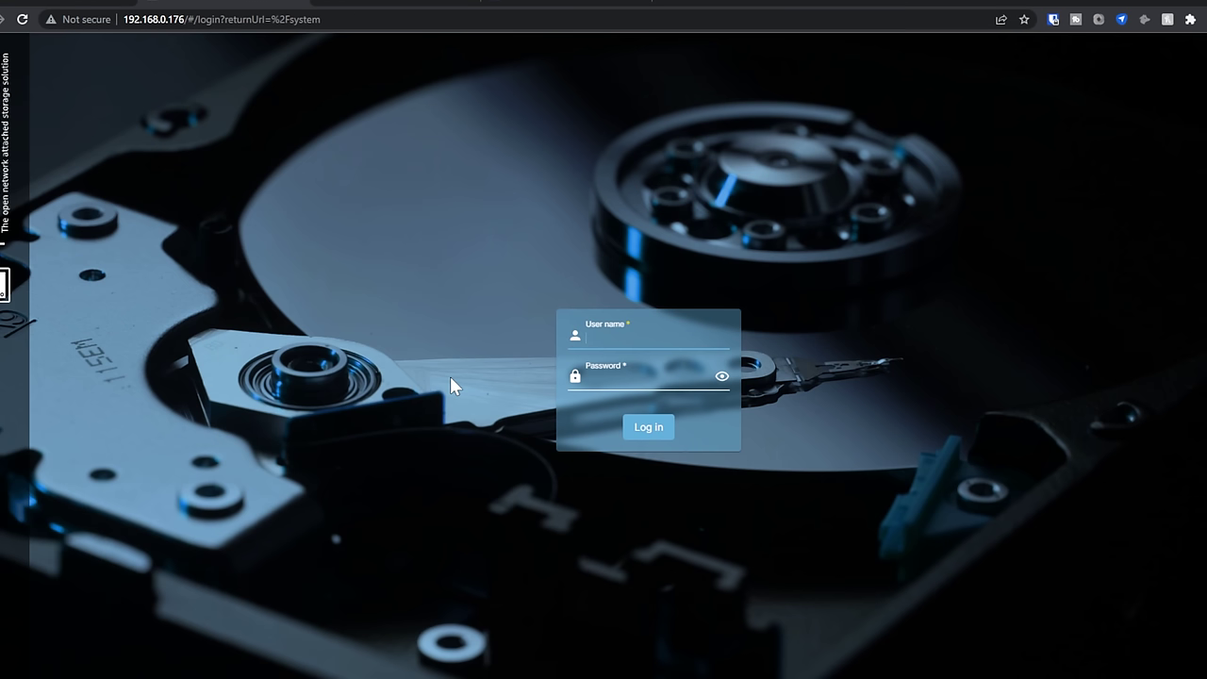
pyautogui.write('admin')
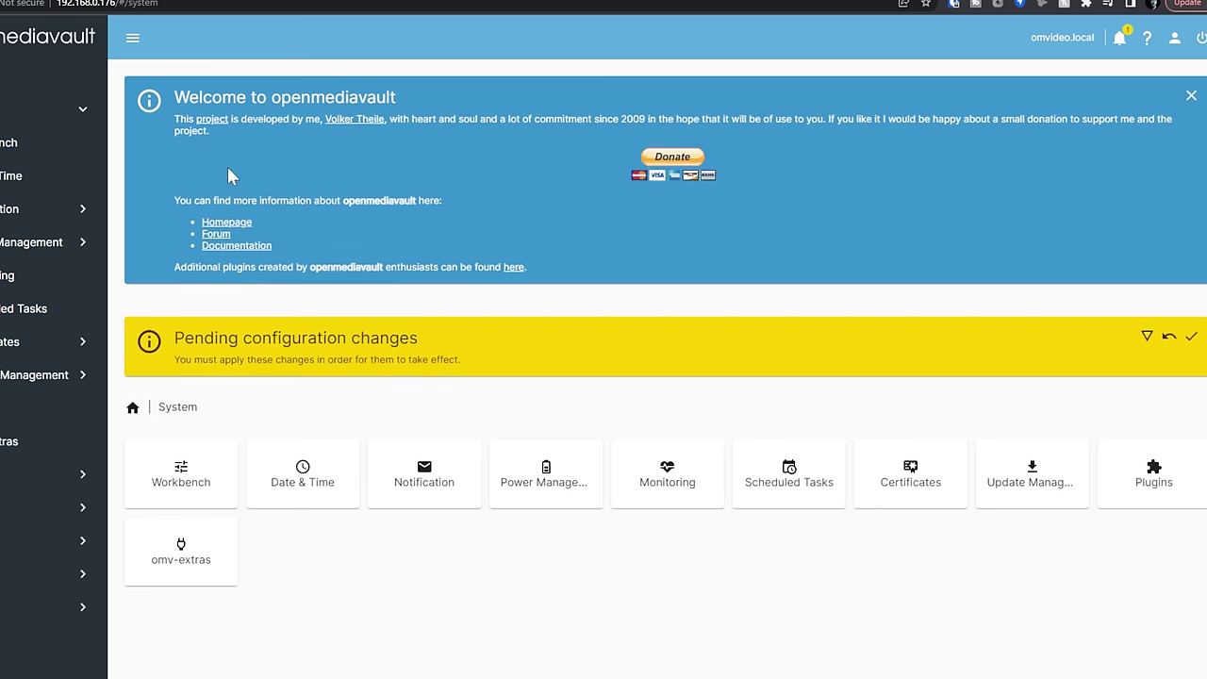
pyautogui.click(1195, 339)
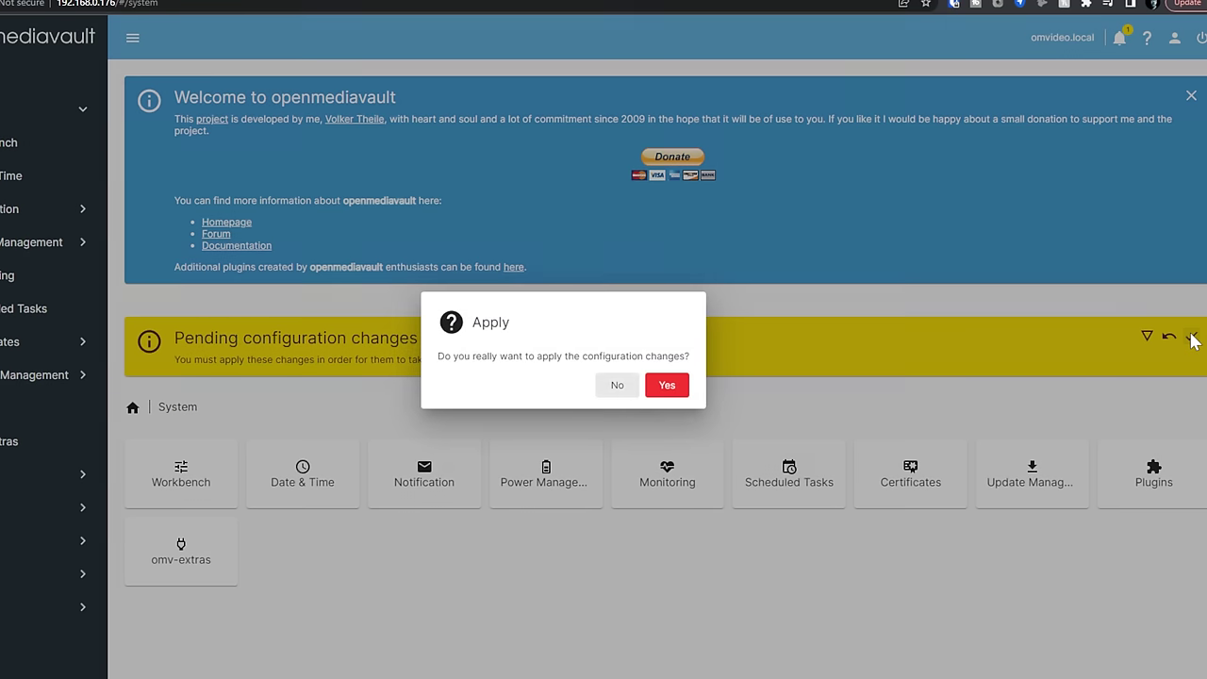
pyautogui.click(666, 385)
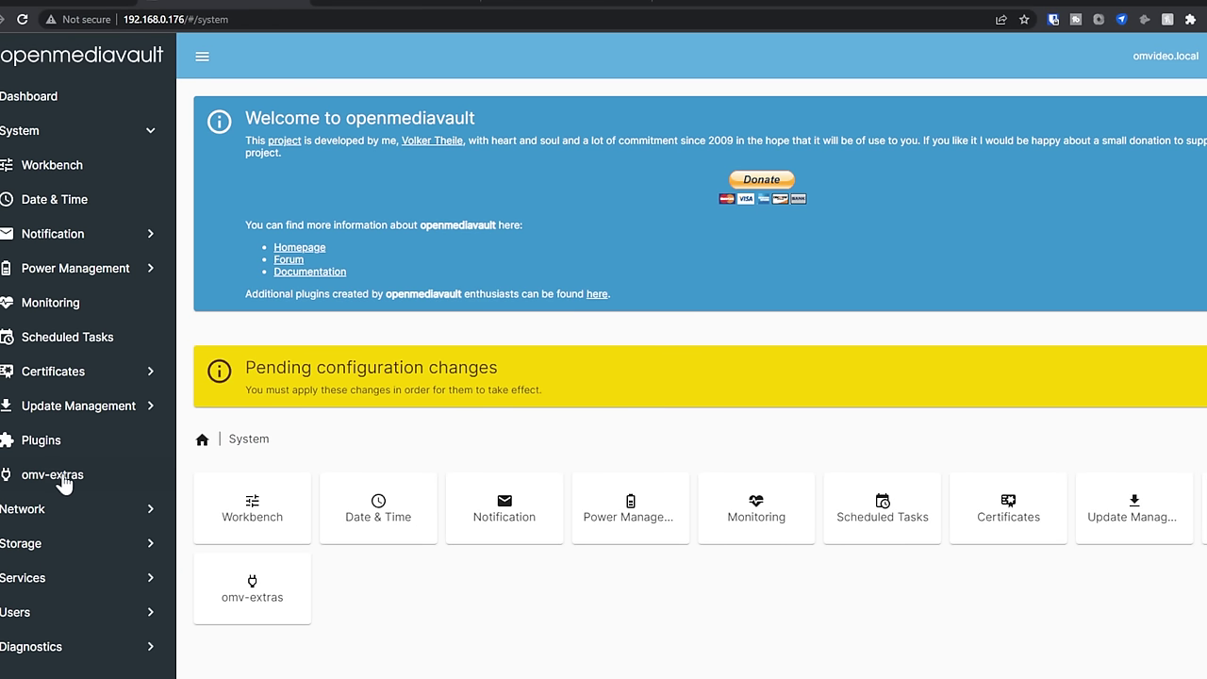
# - Tick the Docker repo option on the omv-extras page and save it
pyautogui.click(62, 481)
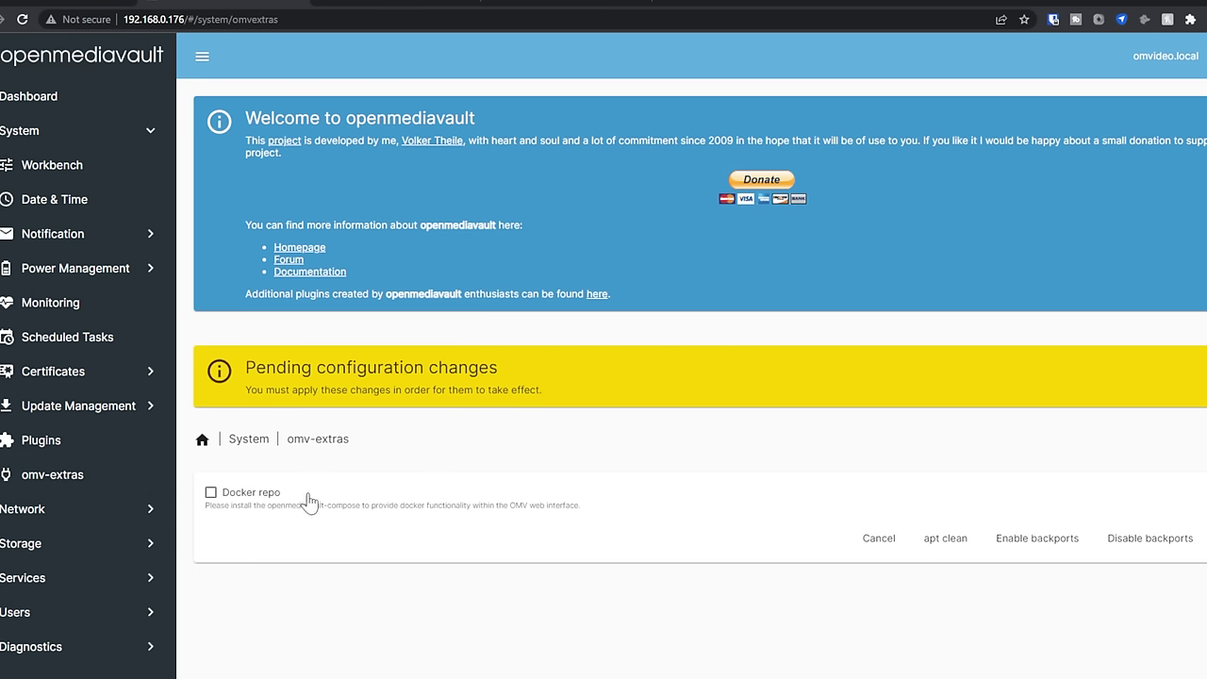
pyautogui.scroll(-3, 1132, 176)
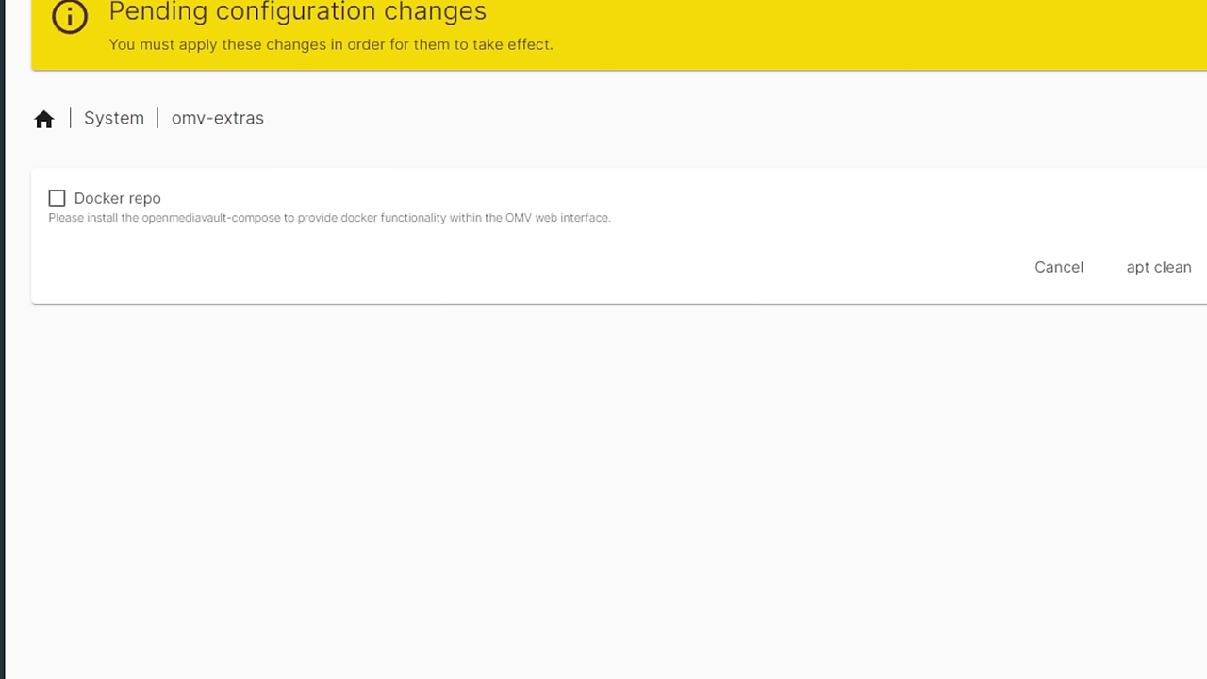
pyautogui.click(56, 198)
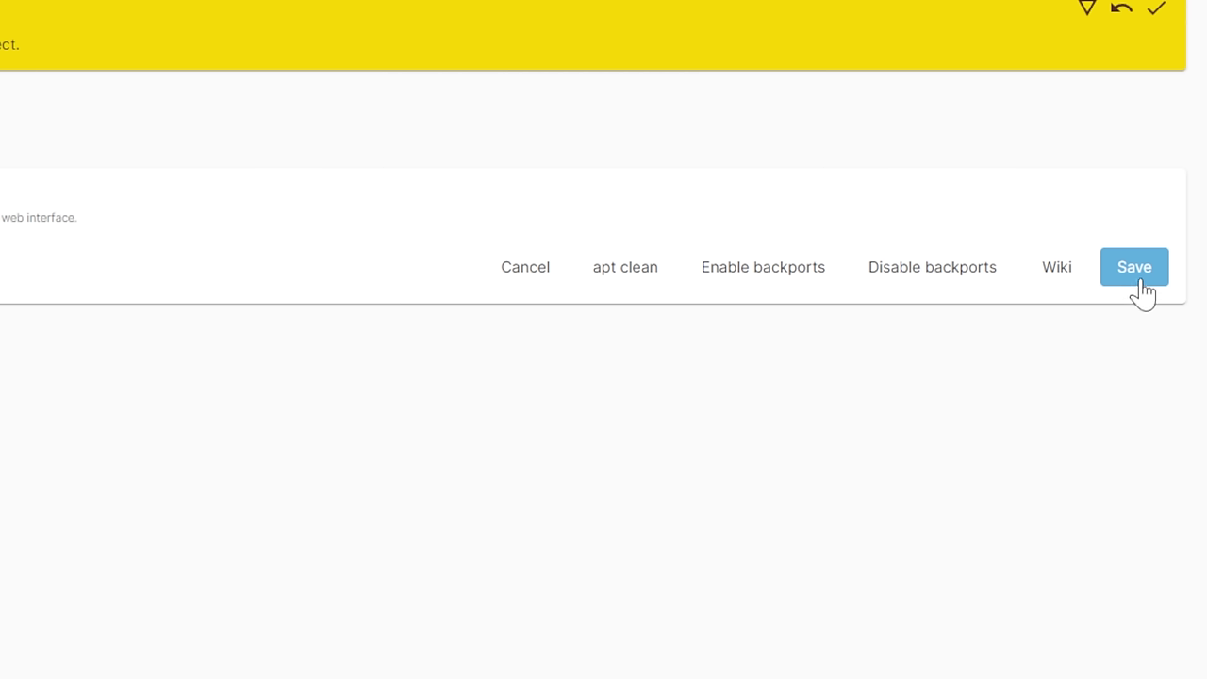
pyautogui.click(1137, 269)
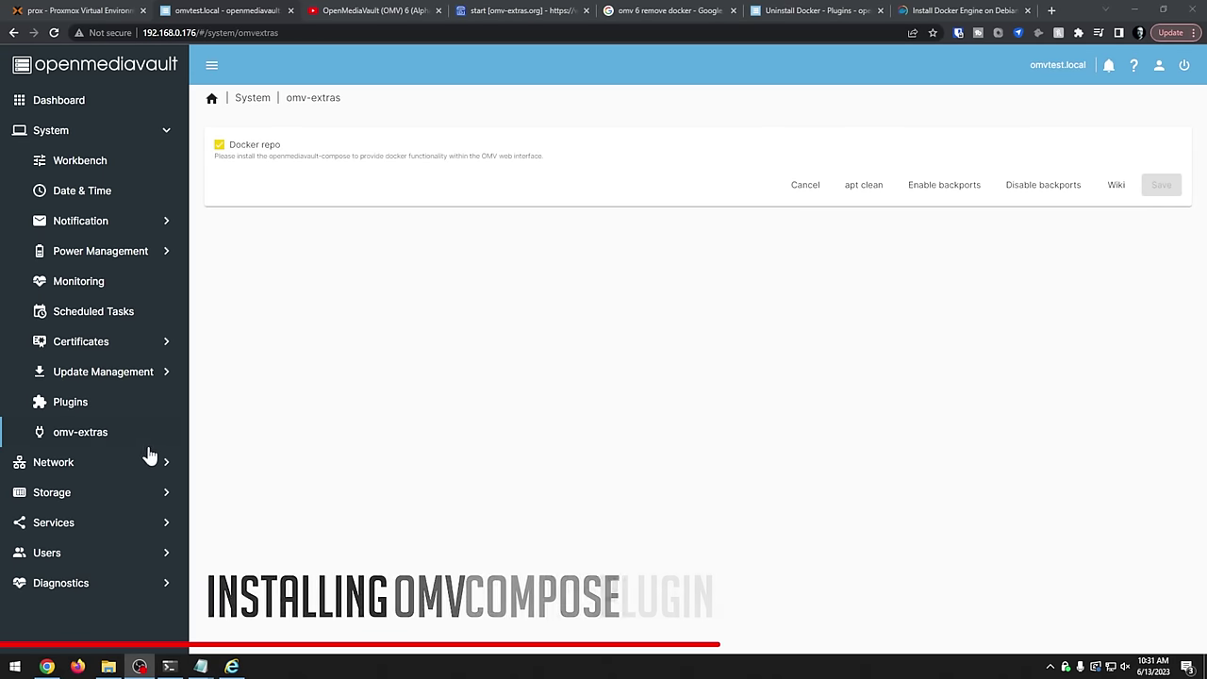
# - Find openmediavault-compose in Plugins and install it, closing the log after the connection drops
pyautogui.click(71, 403)
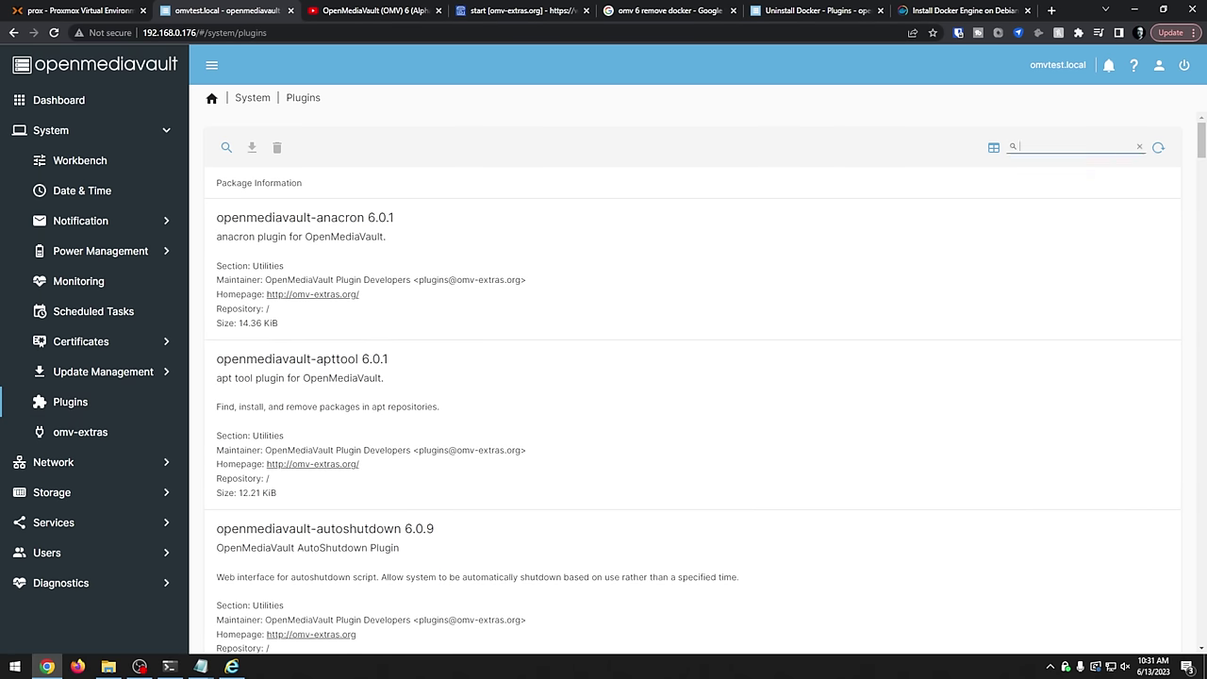
pyautogui.write('openmediavault-compose')
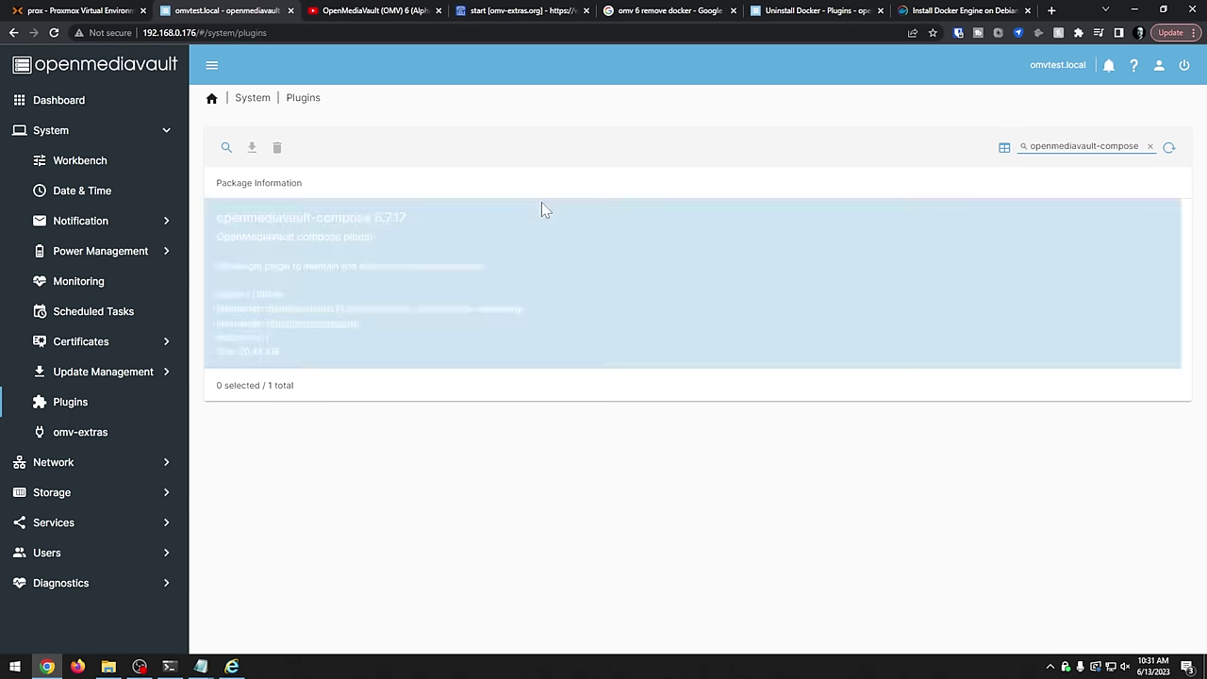
pyautogui.click(541, 209)
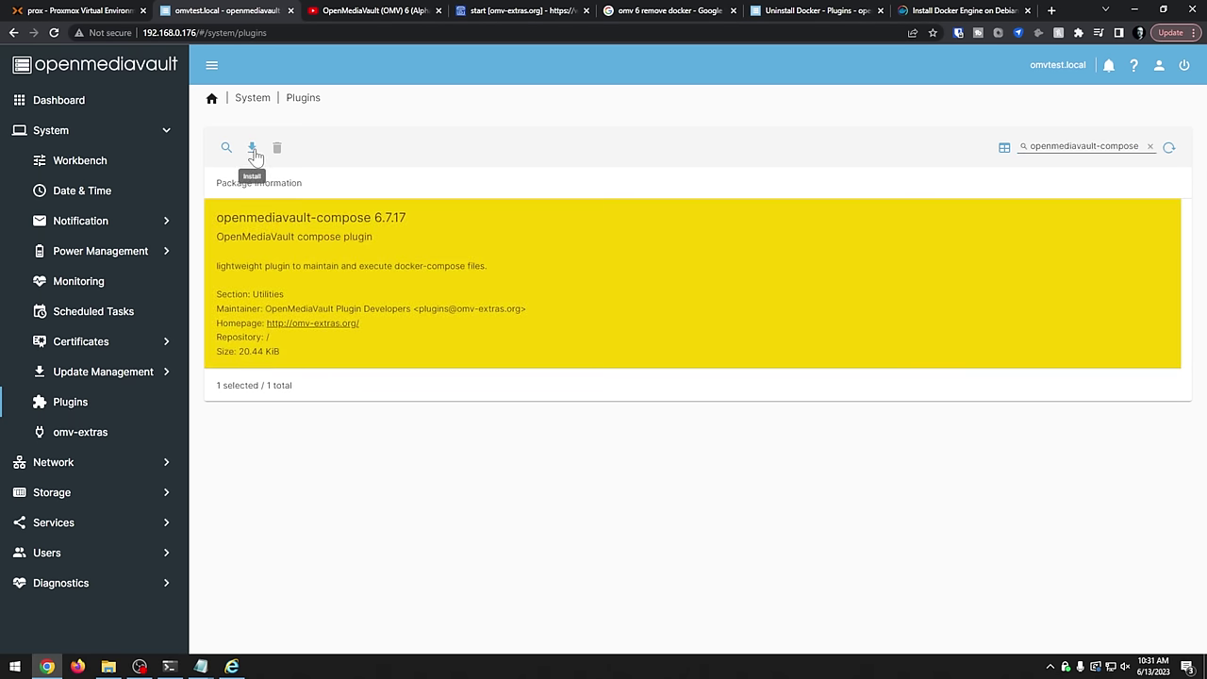
pyautogui.click(252, 149)
pyautogui.click(527, 381)
pyautogui.click(665, 380)
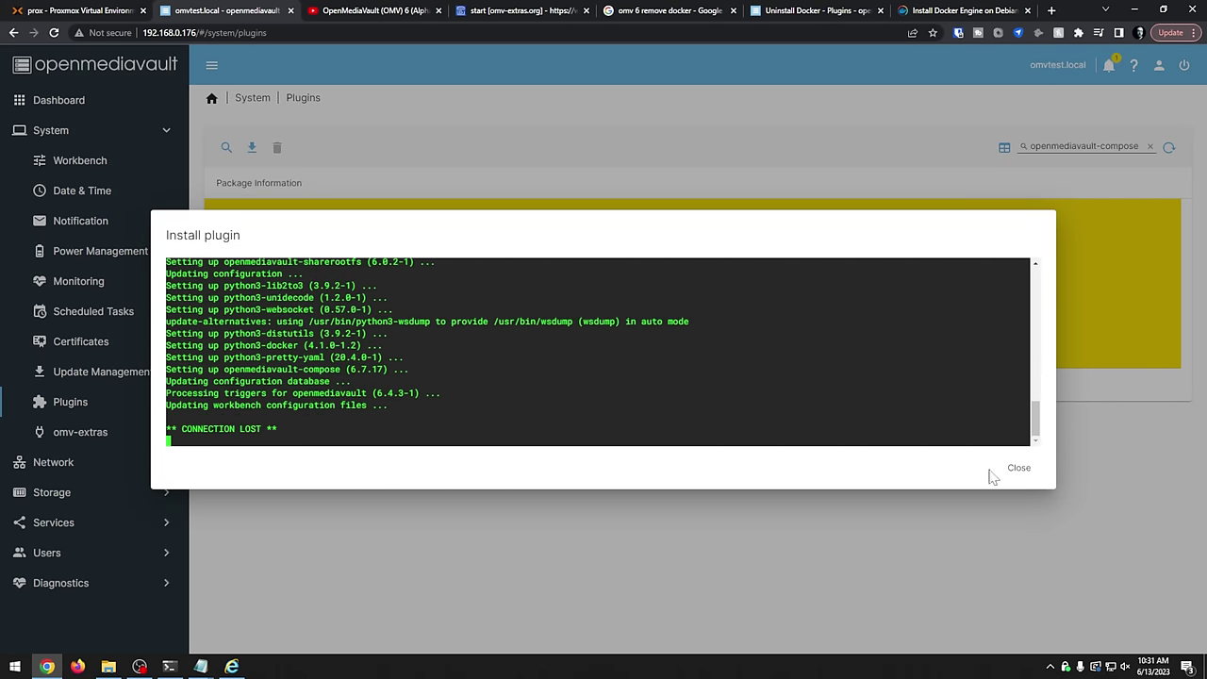
pyautogui.click(1019, 470)
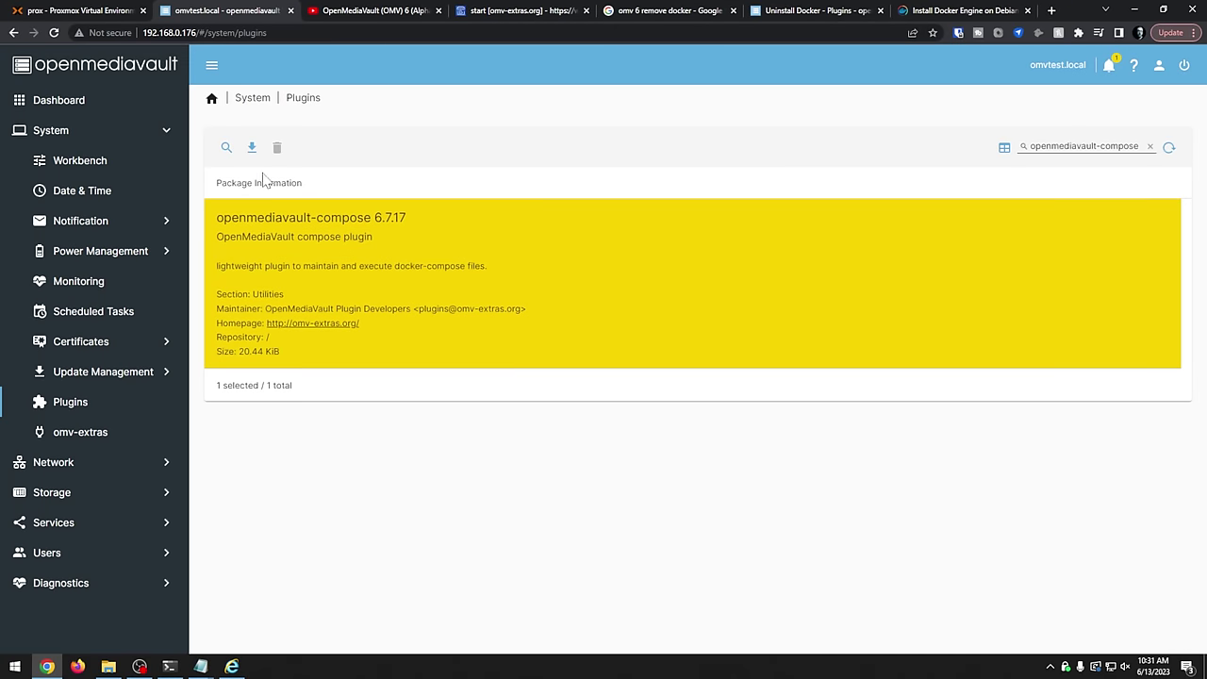
# - Reinstall the openmediavault-compose 6.7.17 plugin and close the finished install log
pyautogui.click(252, 147)
pyautogui.click(542, 381)
pyautogui.click(663, 383)
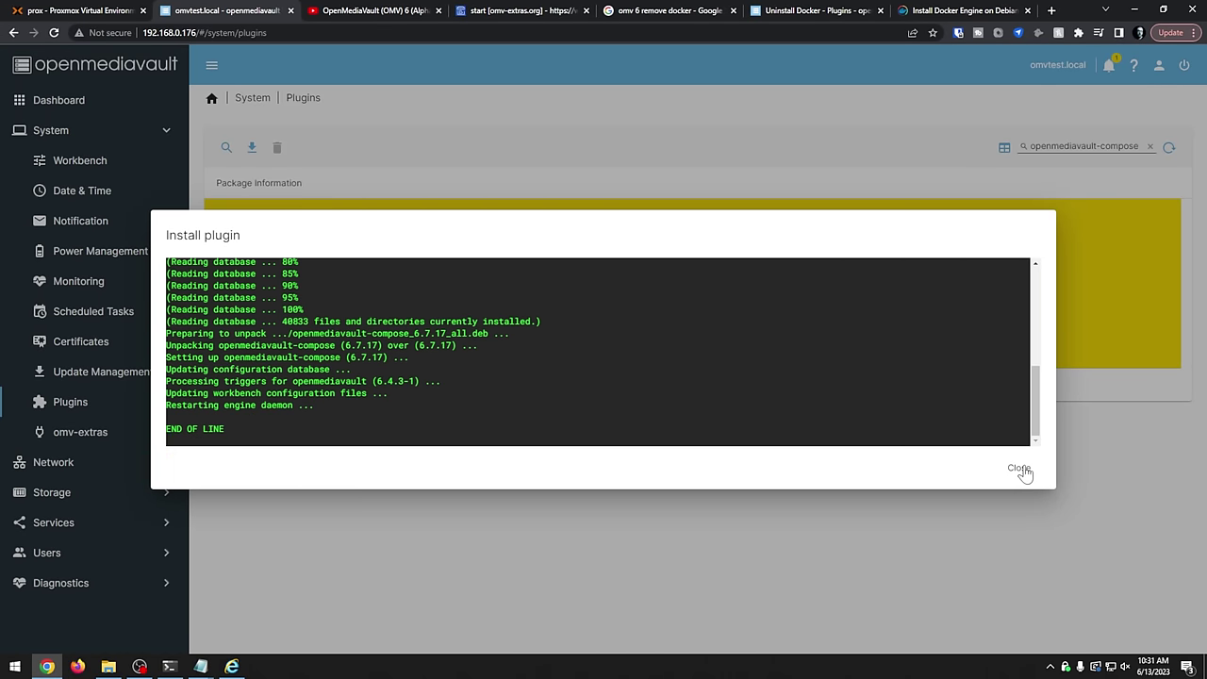
pyautogui.click(1020, 468)
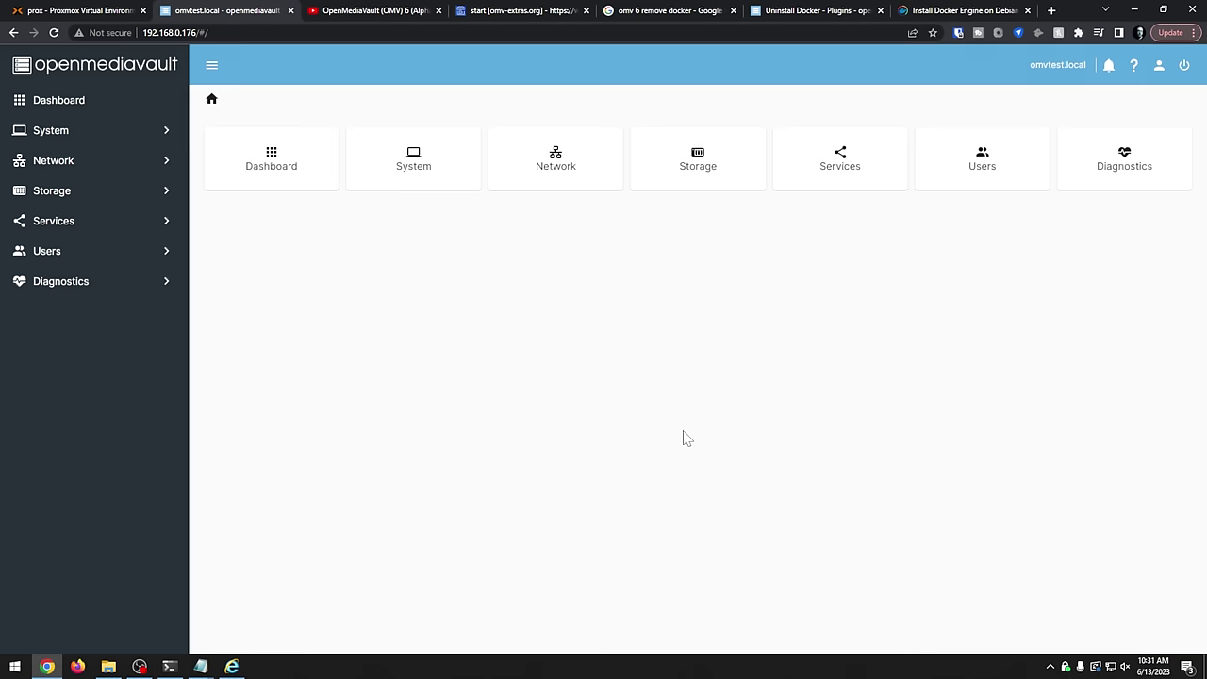
# - In Services > Compose settings, check Docker status and shared folders, then start a new shared folder
pyautogui.click(60, 226)
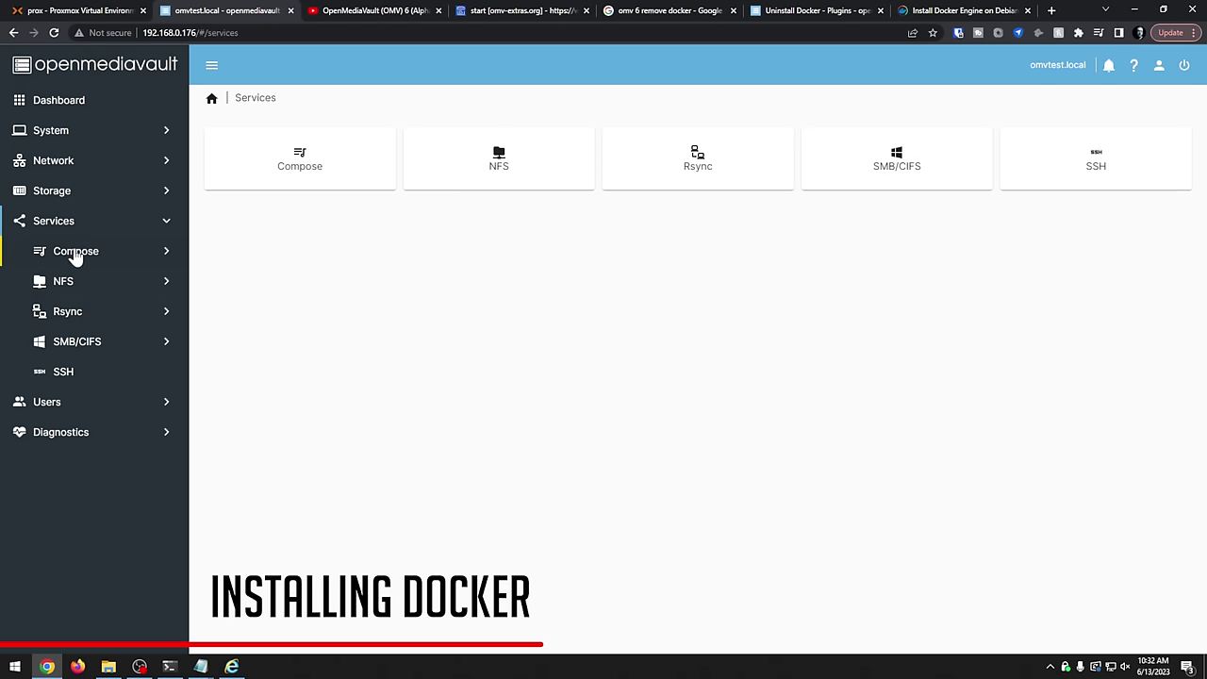
pyautogui.click(74, 253)
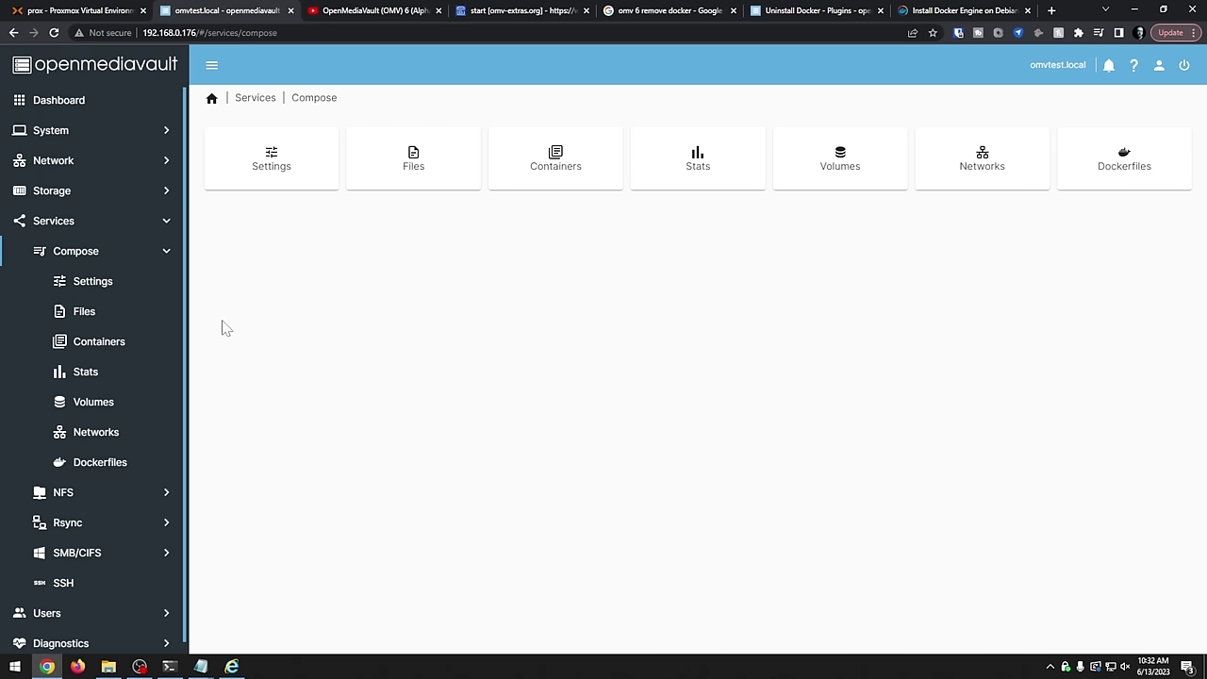
pyautogui.click(286, 167)
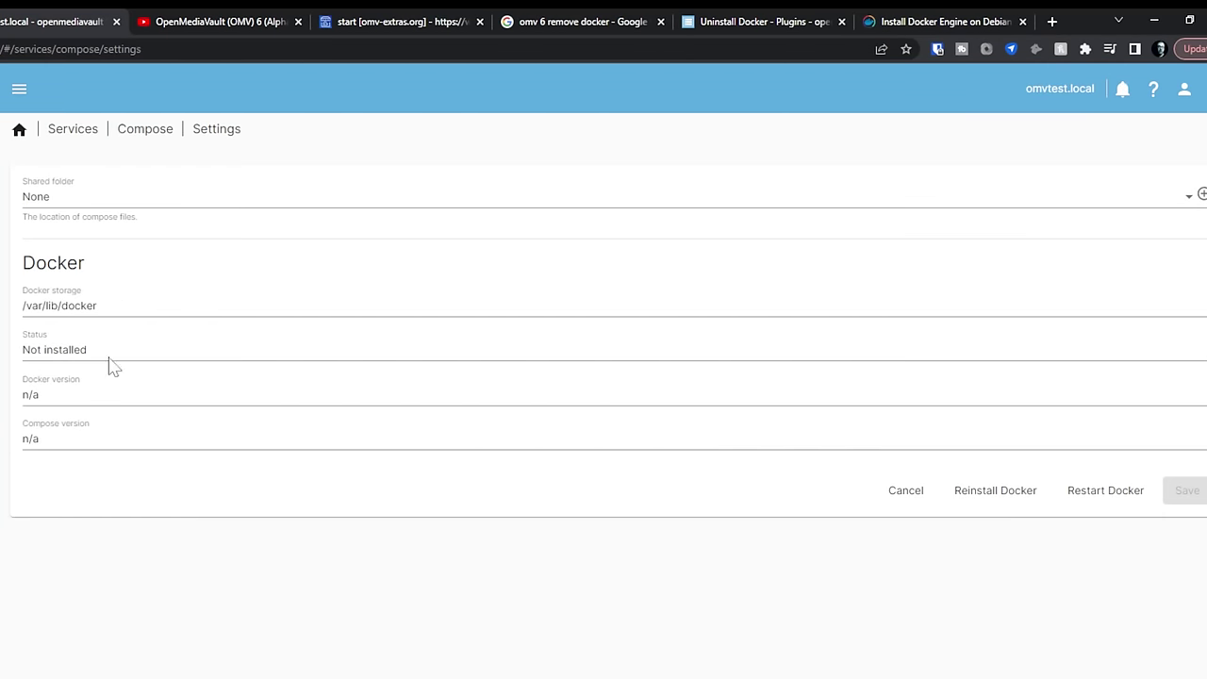
pyautogui.click(53, 350)
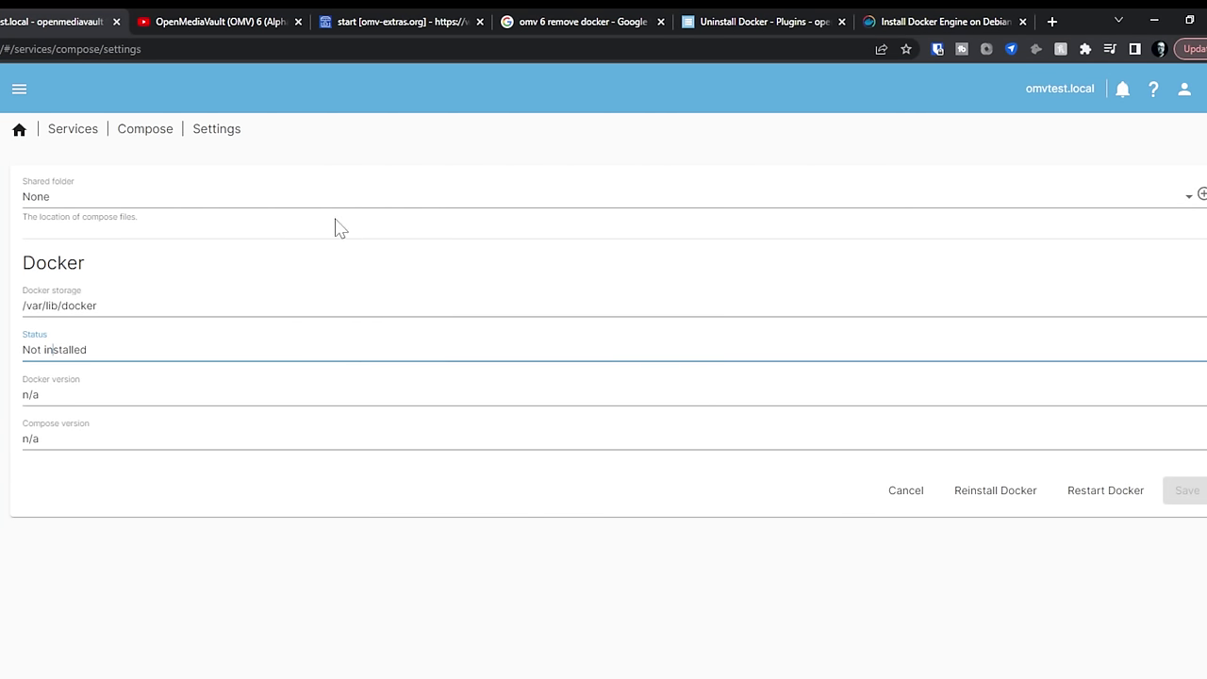
pyautogui.click(127, 201)
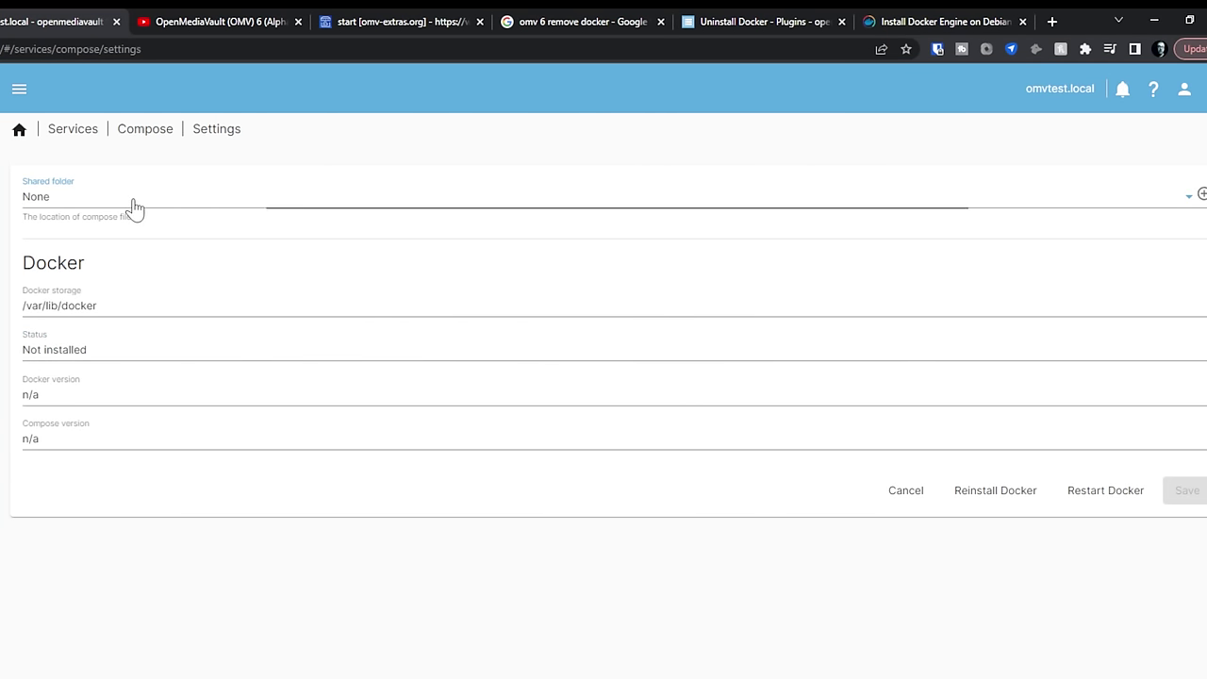
pyautogui.click(1132, 250)
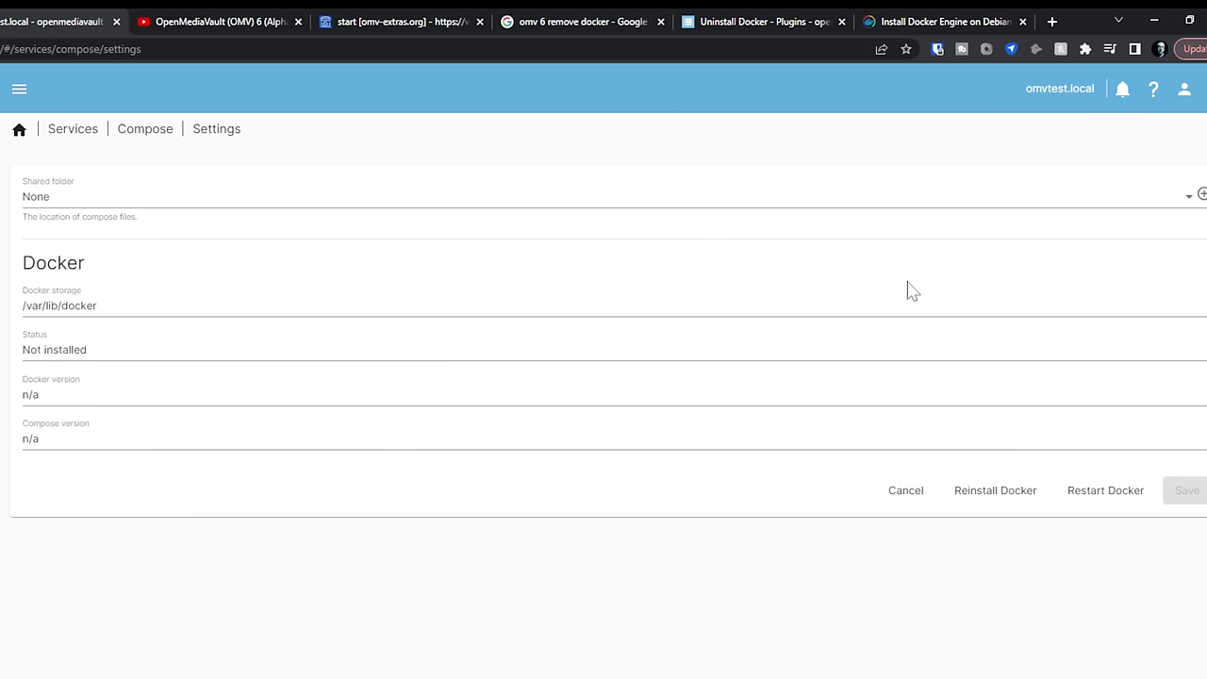
pyautogui.click(1201, 195)
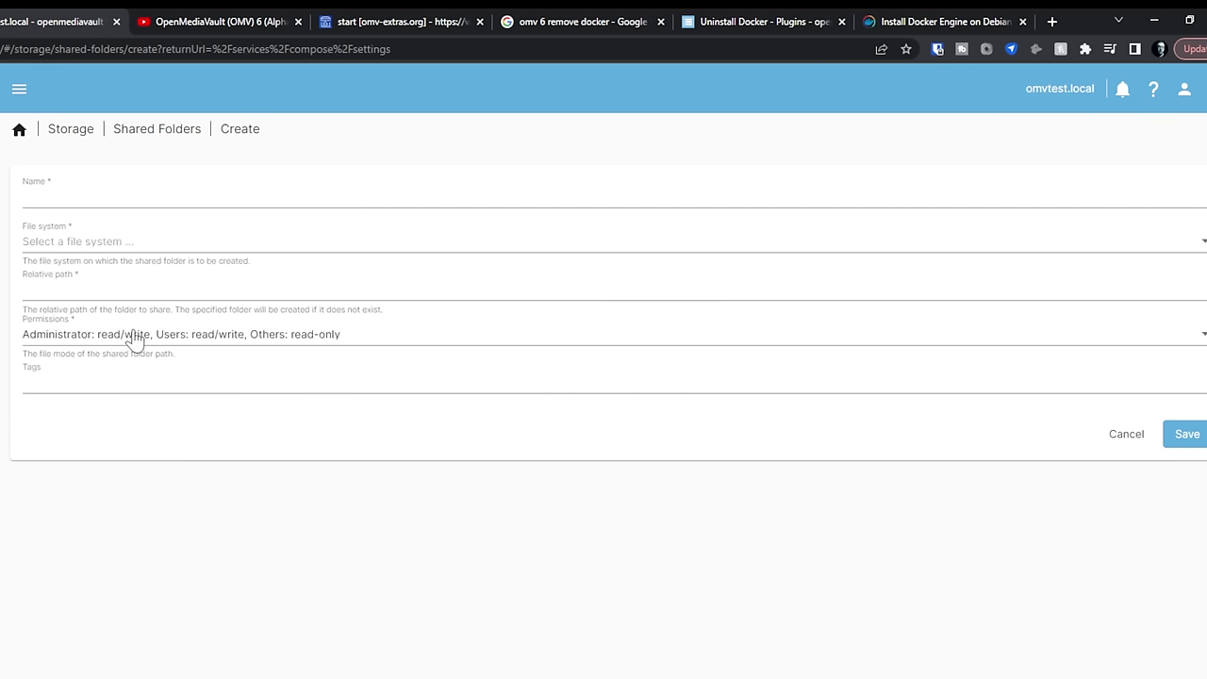
# - Check the File system choices, then list creatable file system types under Storage > File Systems
pyautogui.click(75, 247)
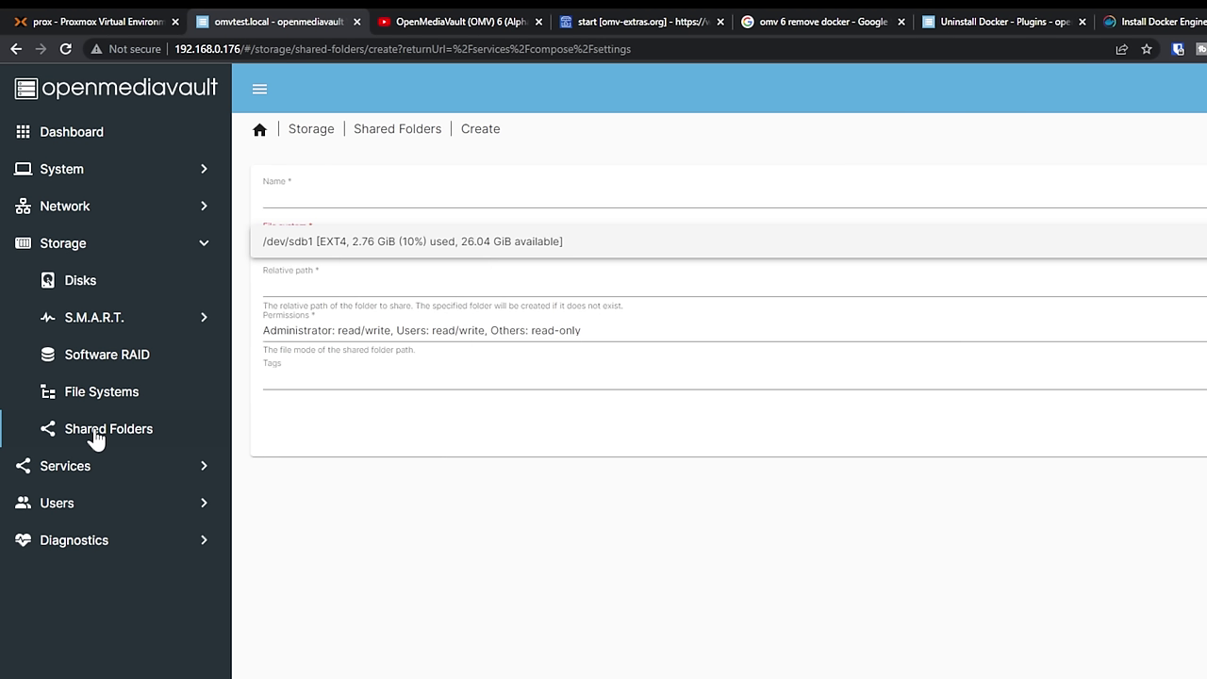
pyautogui.click(95, 392)
pyautogui.click(310, 193)
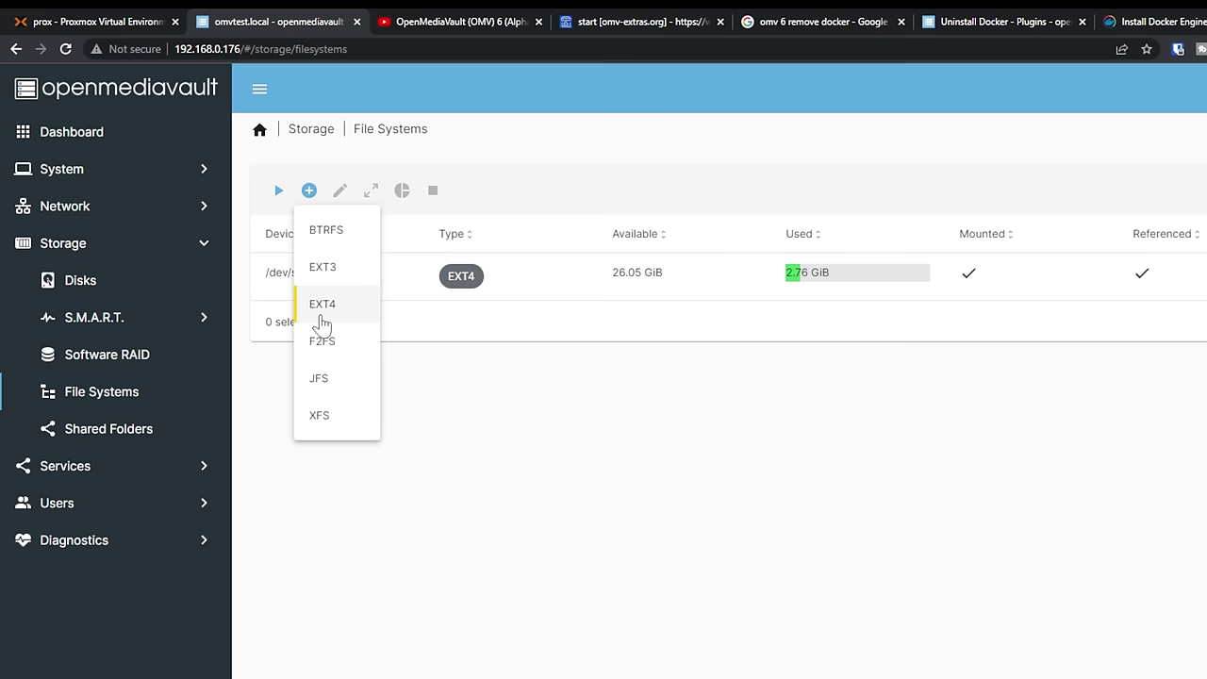
# - Create an EXT4 file system on the 128 GiB QEMU hard disk /dev/sda
pyautogui.click(323, 305)
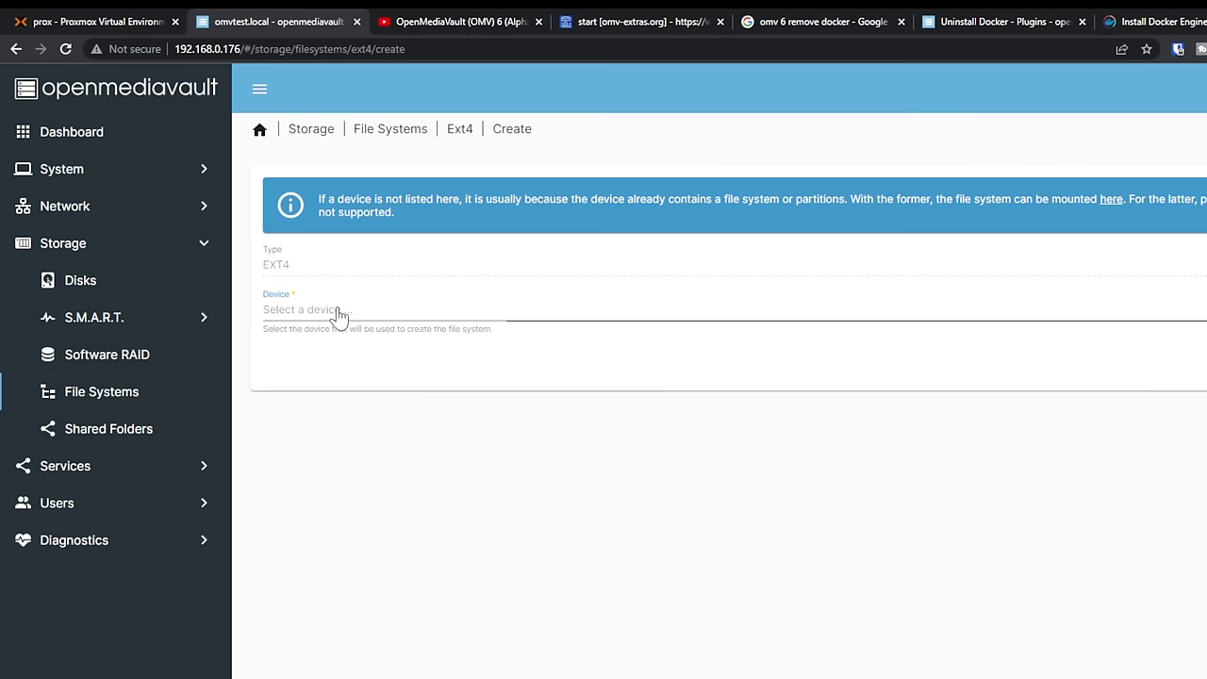
pyautogui.click(338, 314)
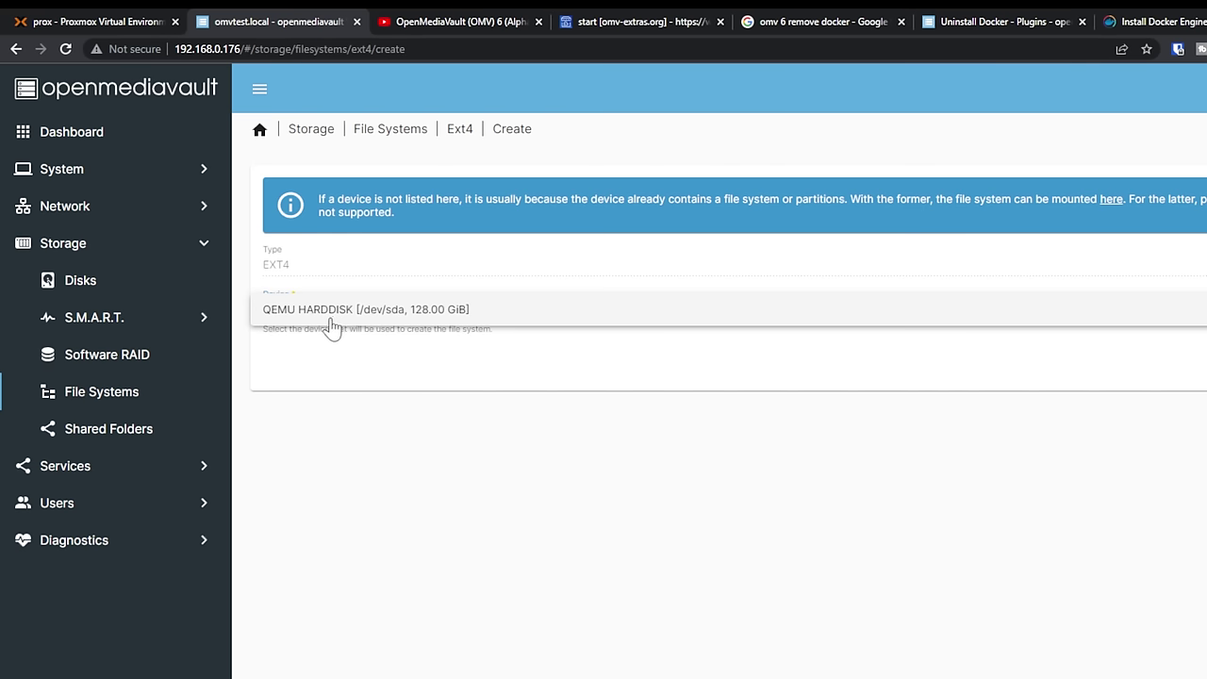
pyautogui.click(314, 325)
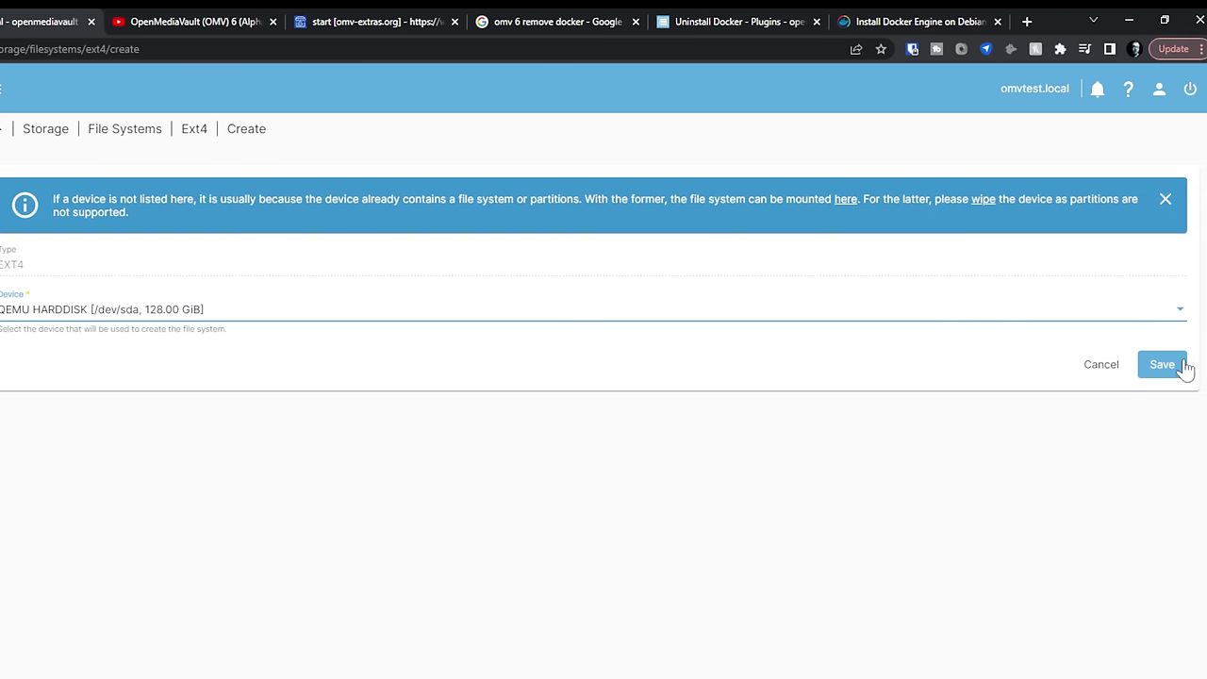
pyautogui.click(1206, 369)
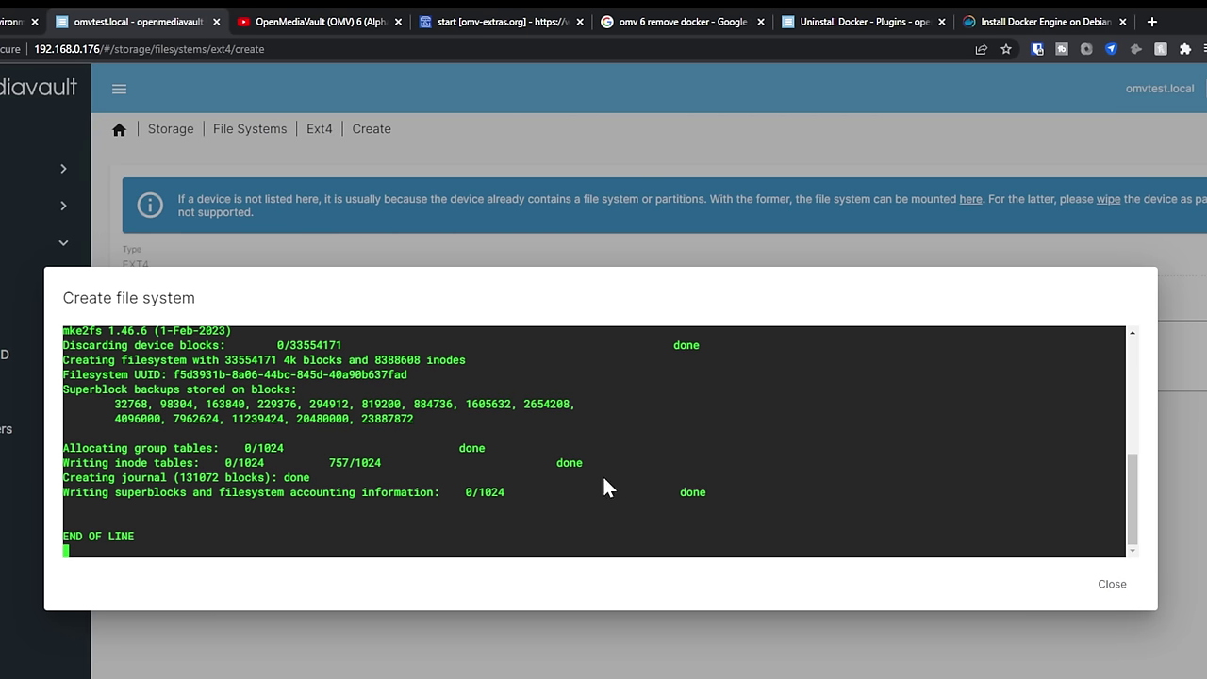
pyautogui.click(1103, 584)
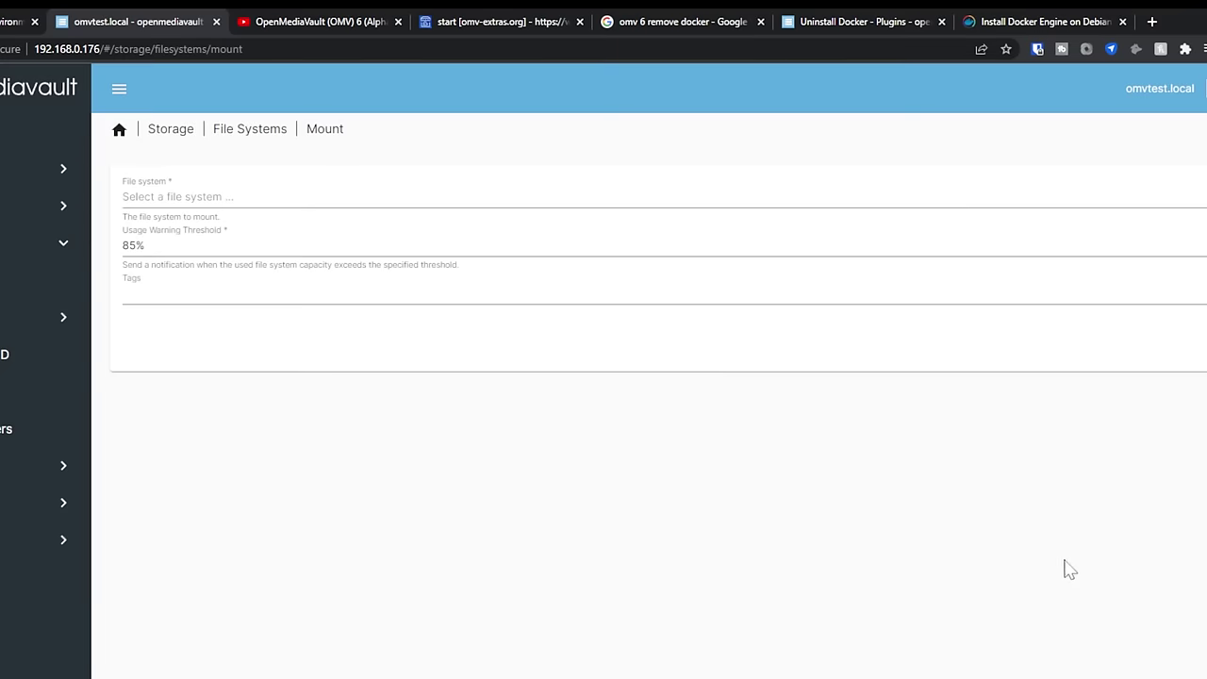
# - Mount /dev/sda1, save it, and apply the pending configuration changes
pyautogui.click(166, 208)
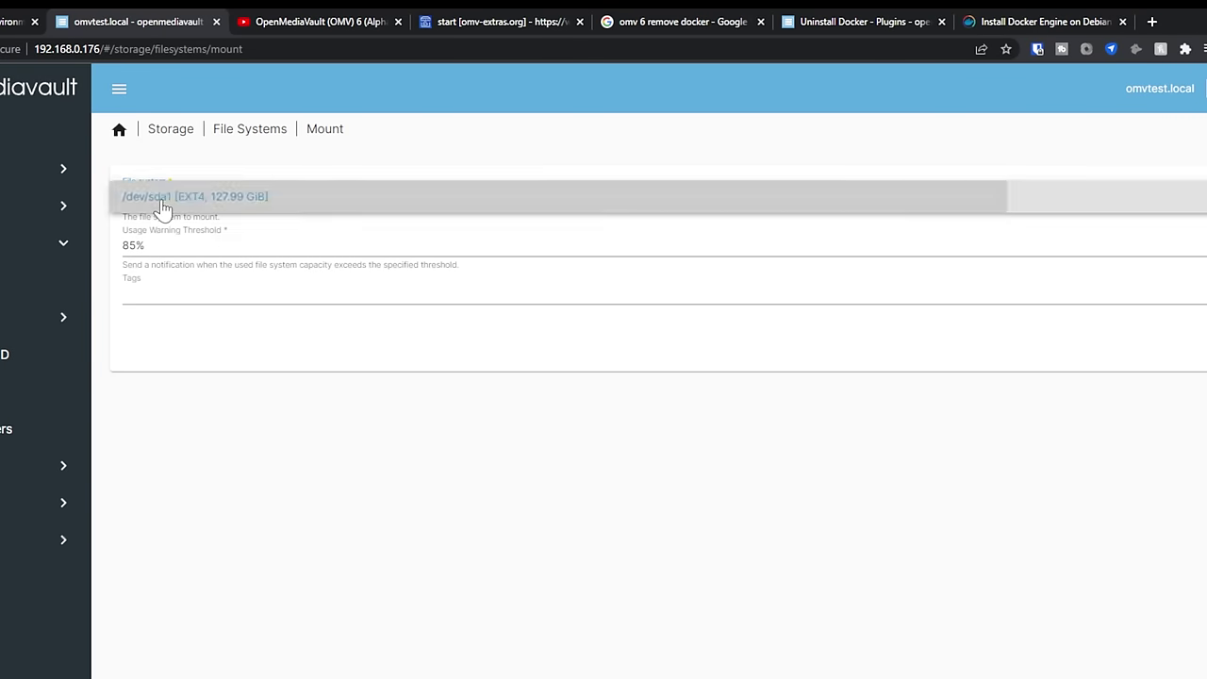
pyautogui.click(161, 206)
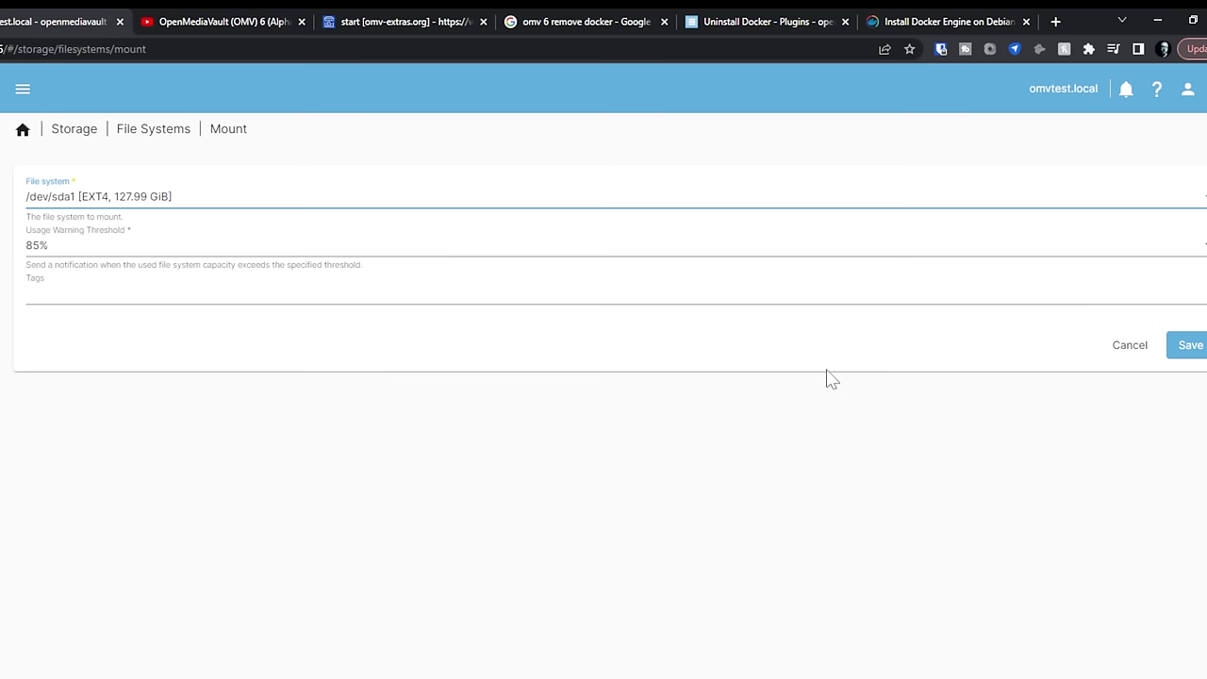
pyautogui.click(82, 193)
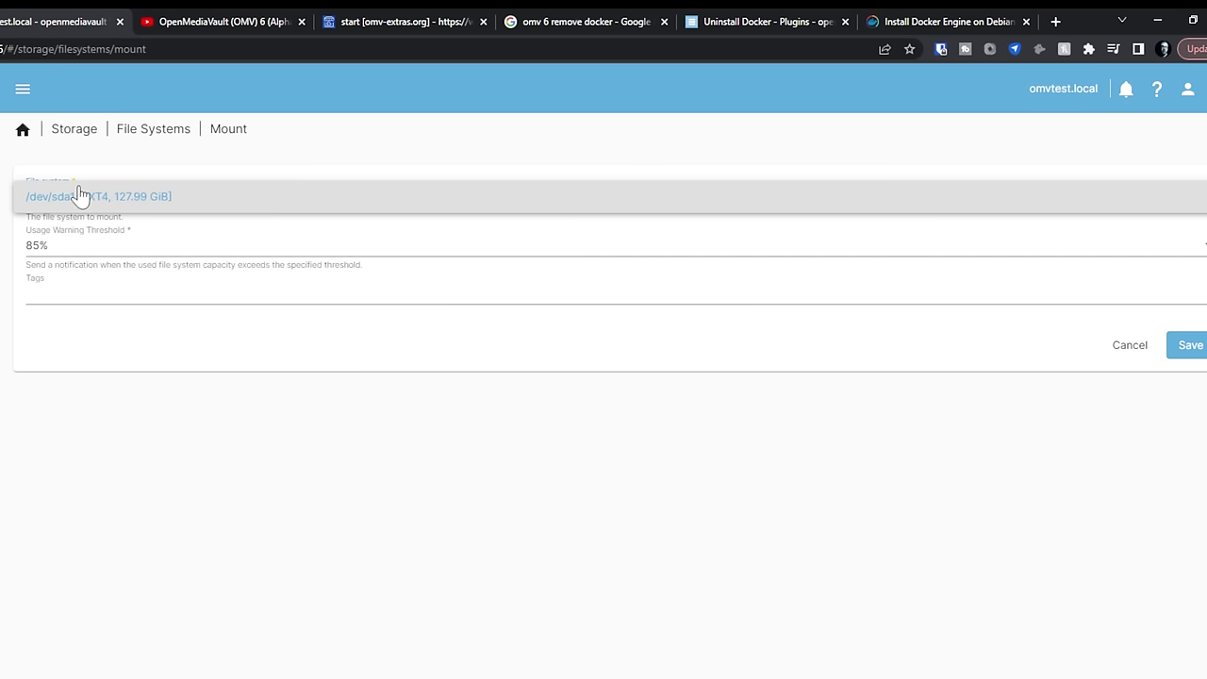
pyautogui.click(141, 165)
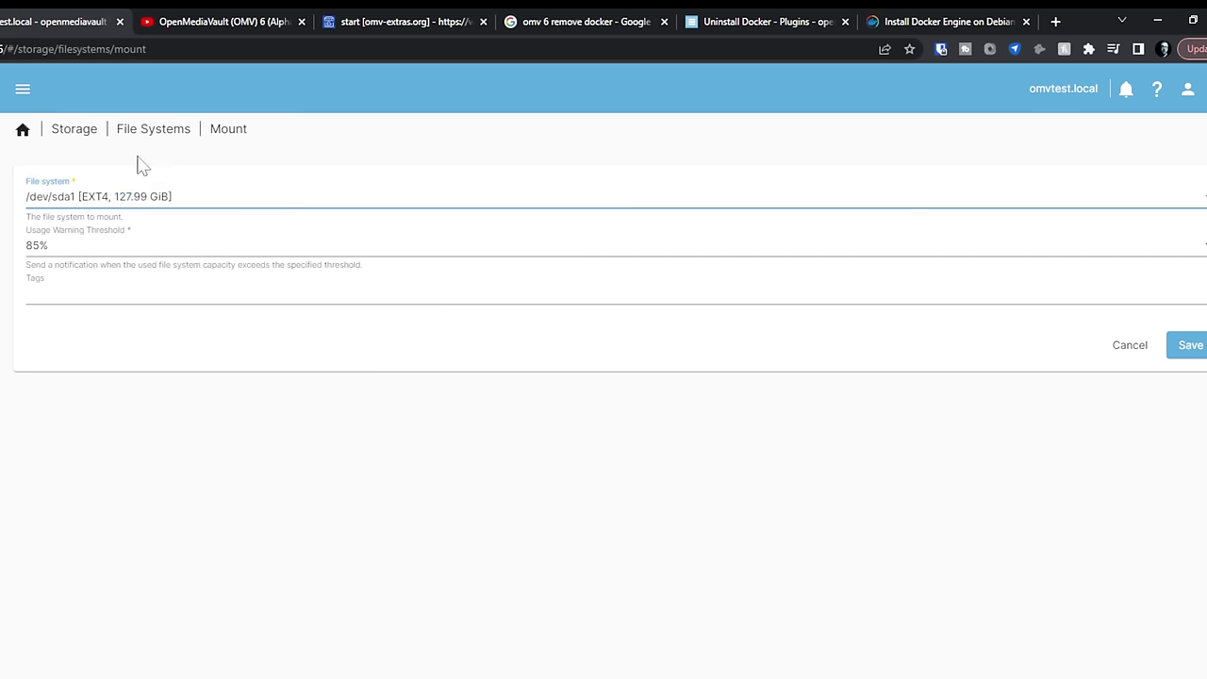
pyautogui.click(1194, 349)
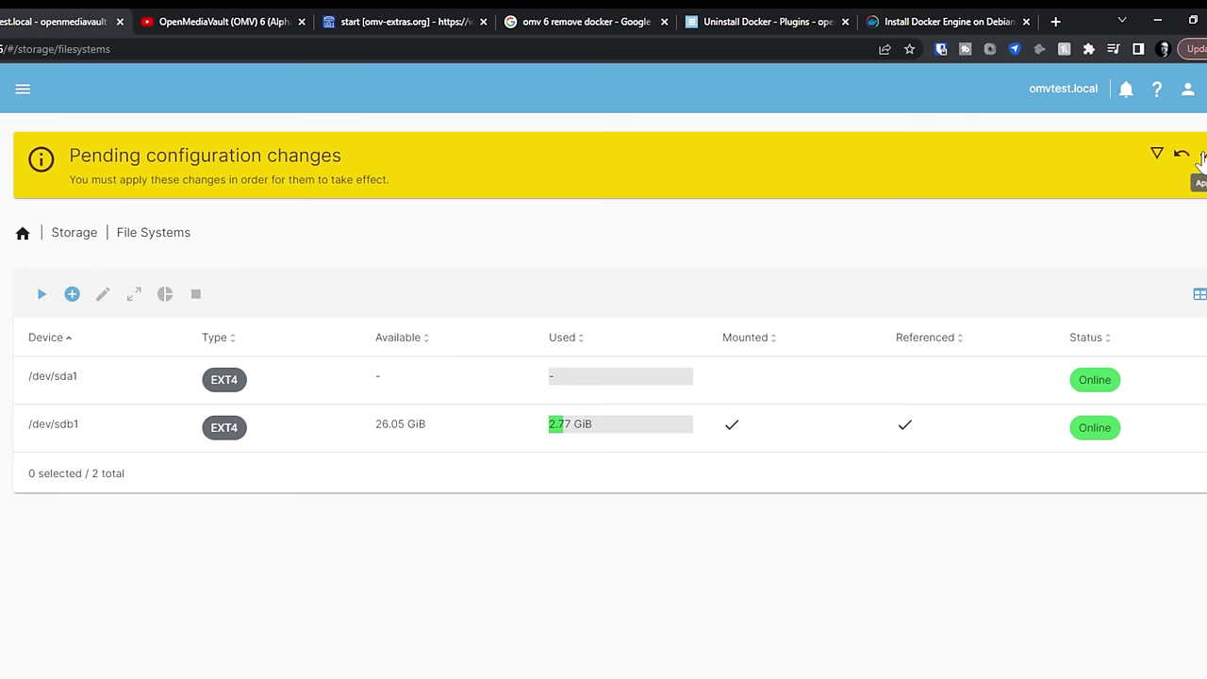
pyautogui.click(1156, 155)
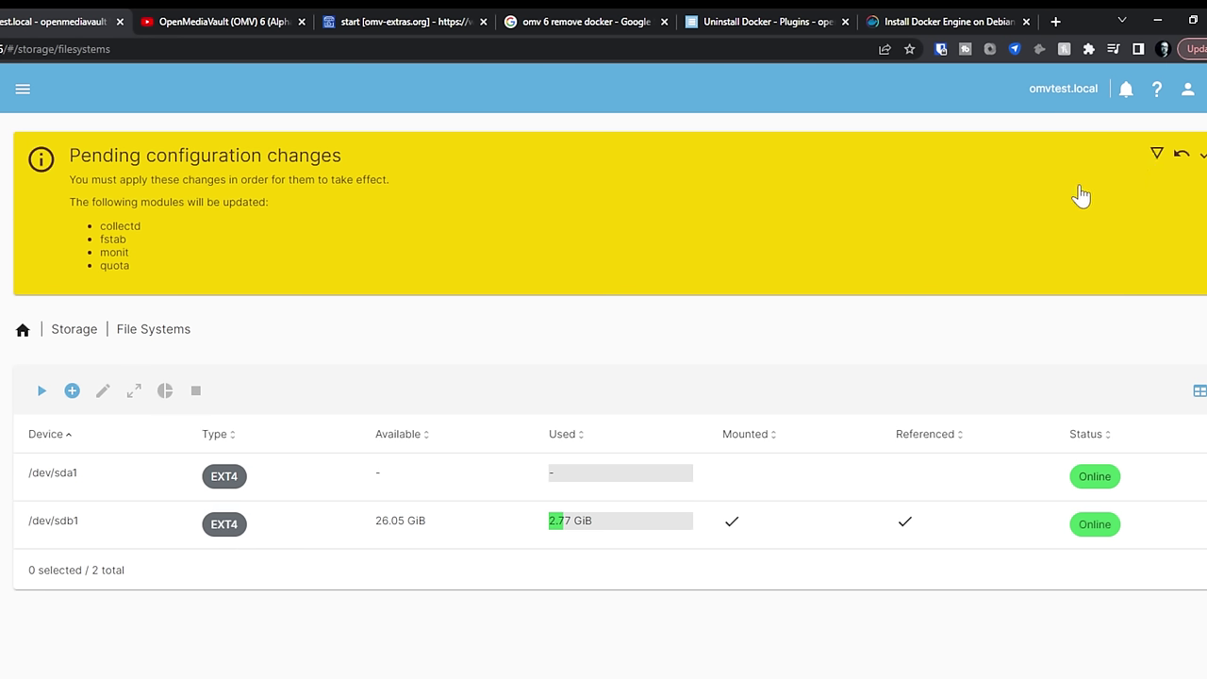
pyautogui.click(1203, 154)
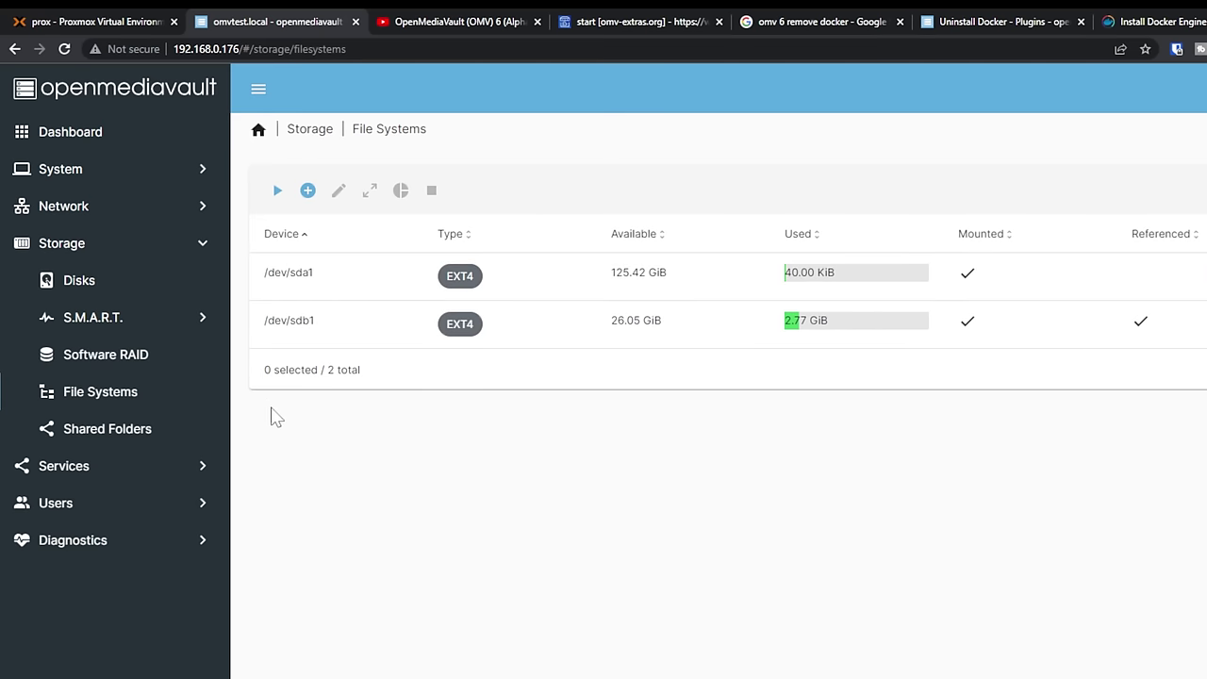
# - Create a 'Docker' shared folder on /dev/sda1 with Everyone read/write permissions and apply the changes
pyautogui.click(445, 321)
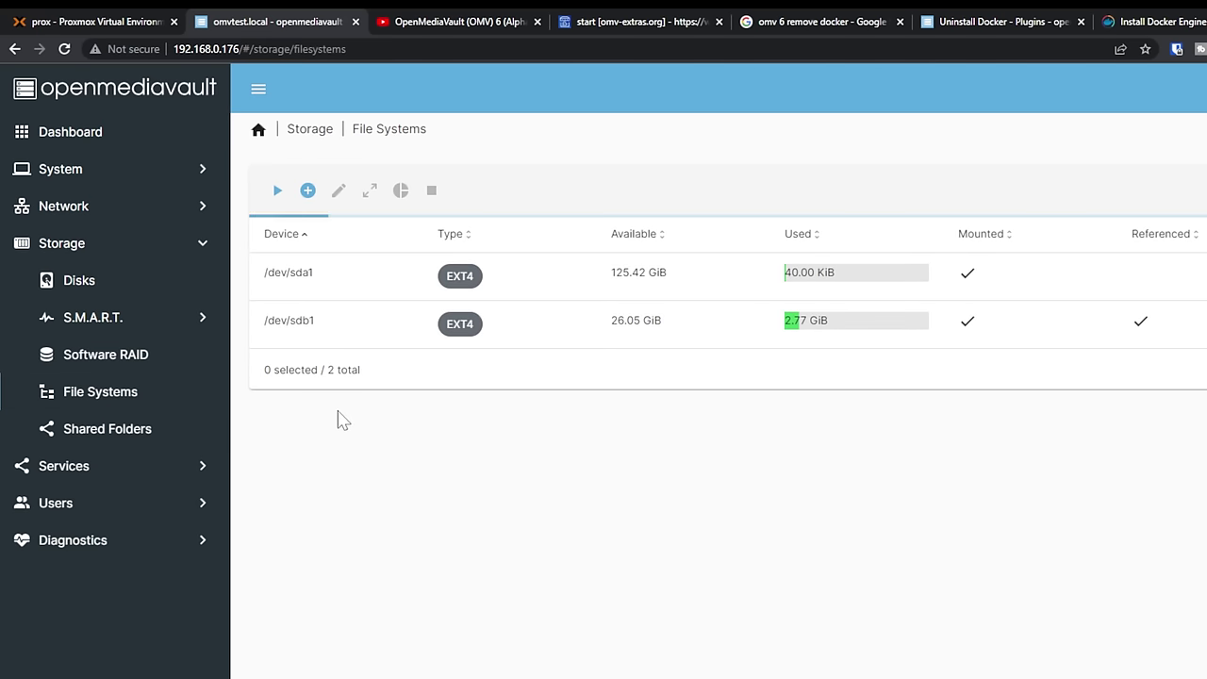
pyautogui.click(429, 329)
pyautogui.click(113, 427)
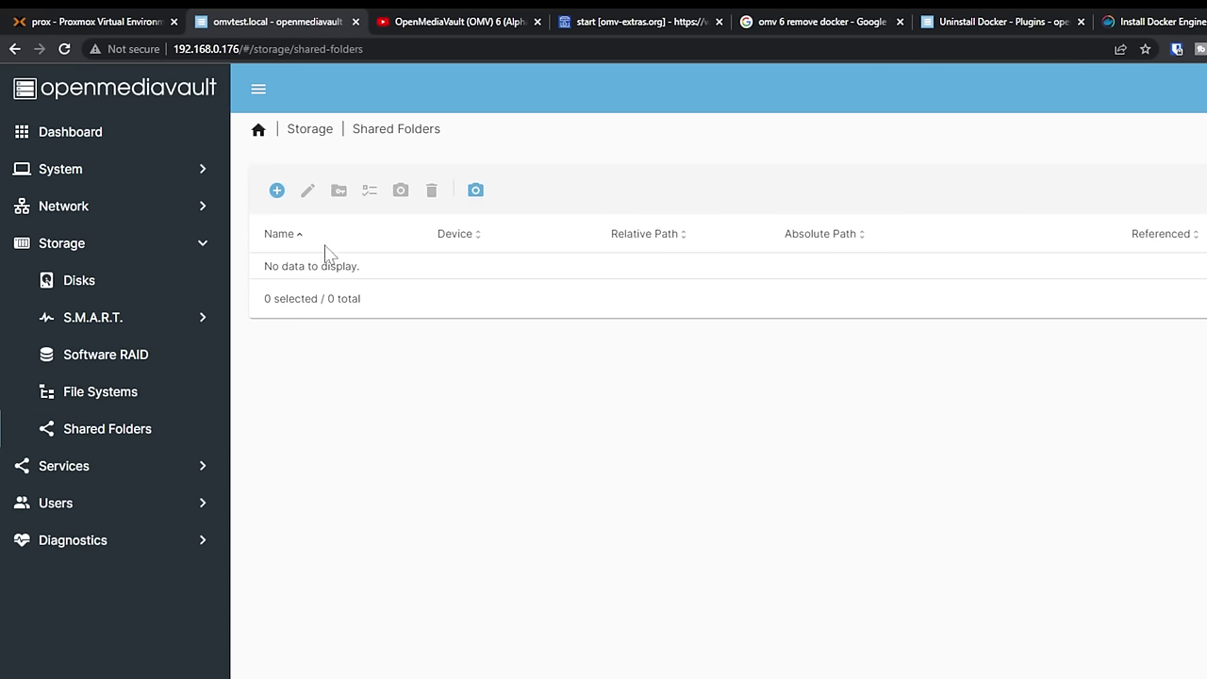
pyautogui.click(276, 190)
pyautogui.click(315, 198)
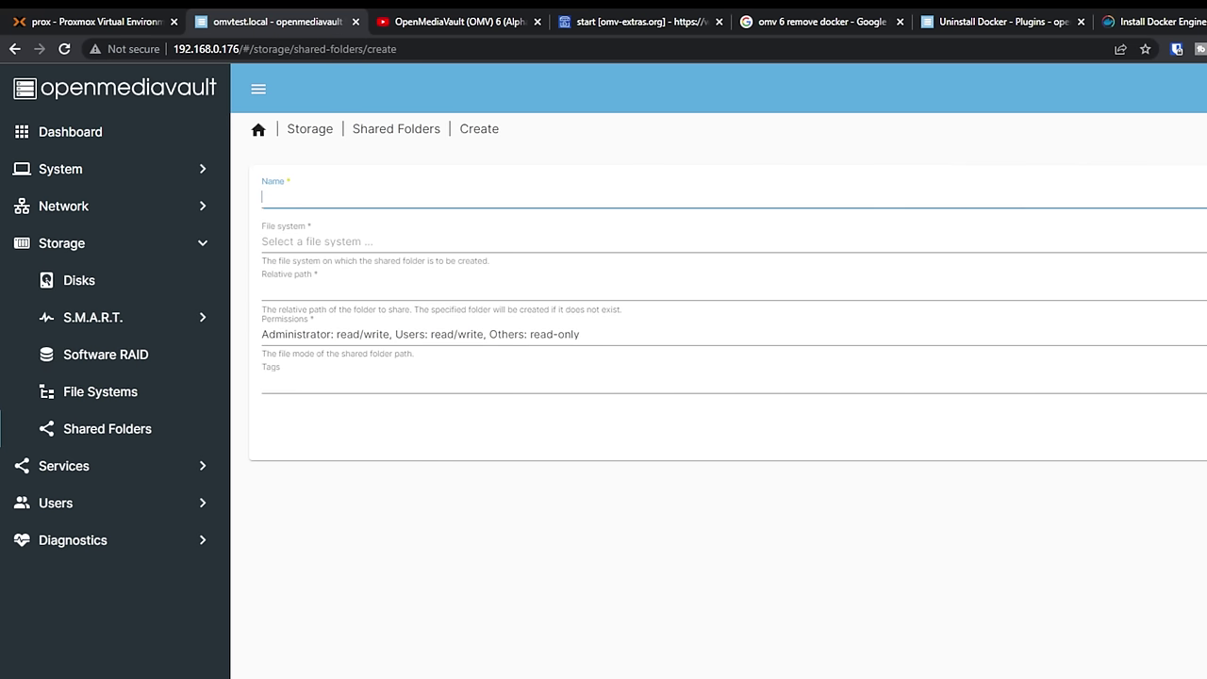
pyautogui.click(304, 243)
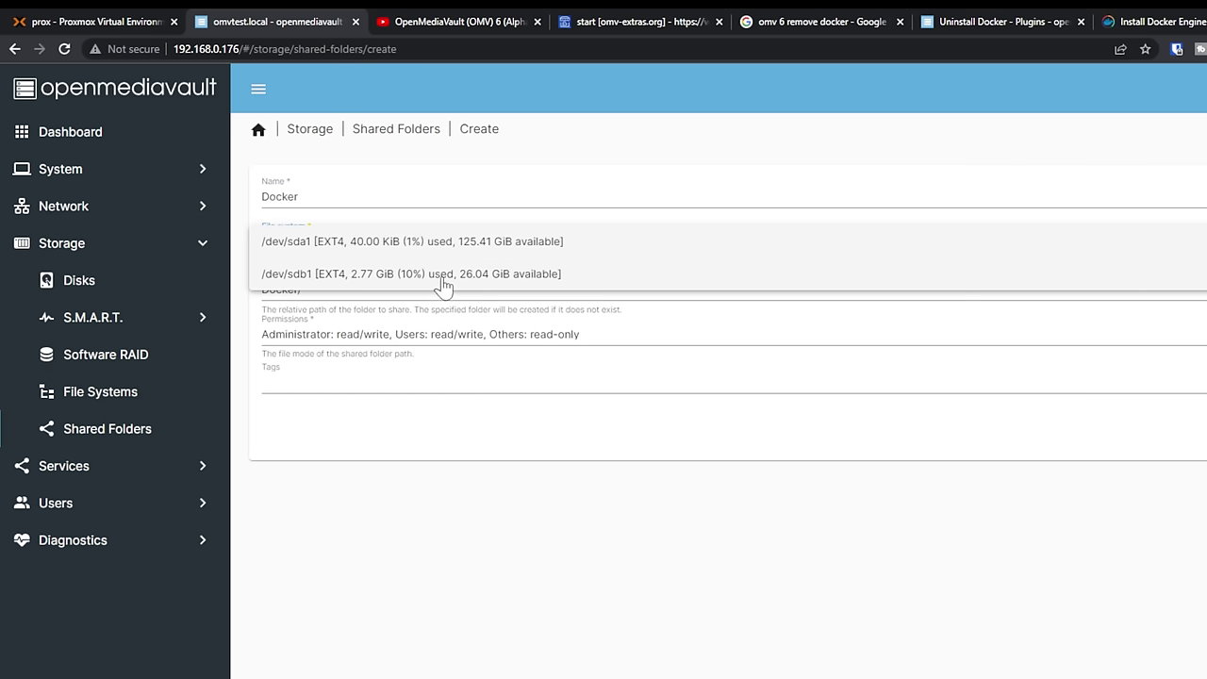
pyautogui.click(281, 253)
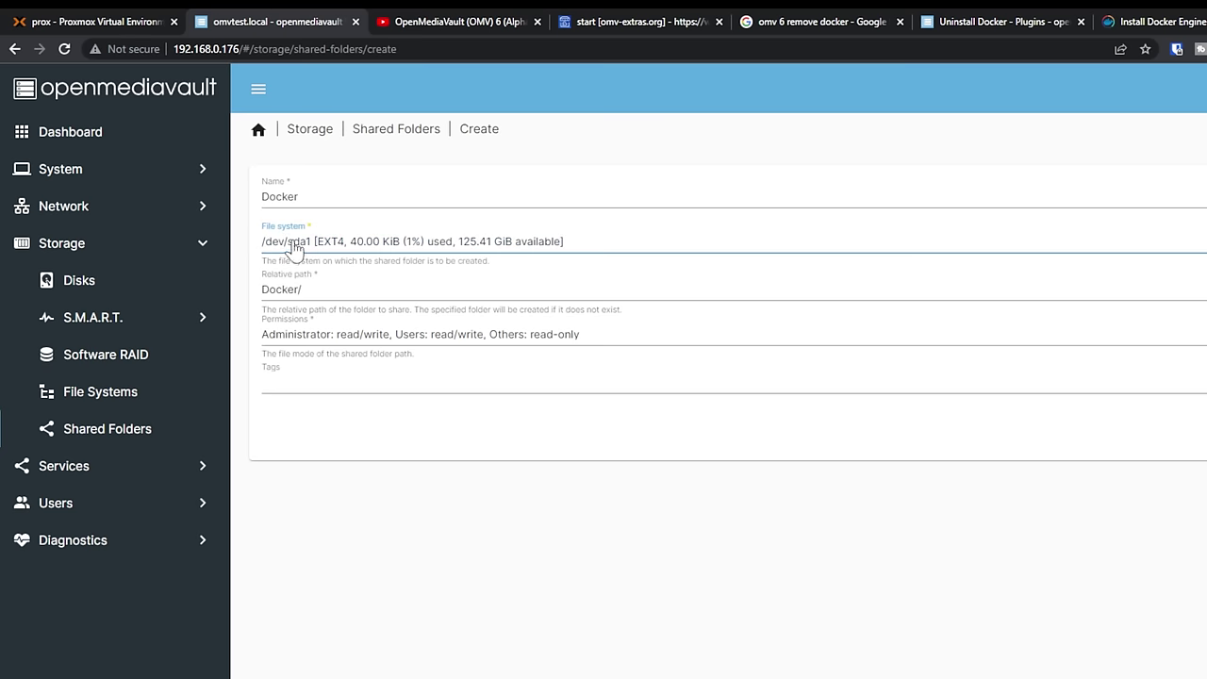
pyautogui.click(382, 350)
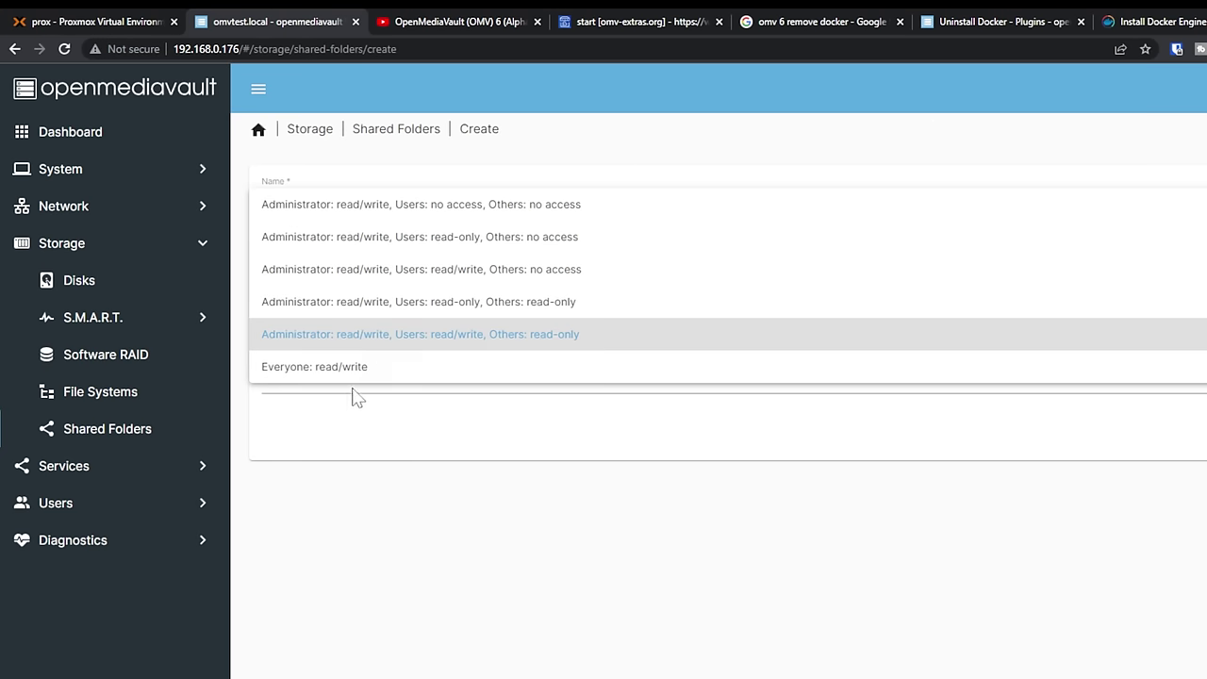
pyautogui.click(345, 368)
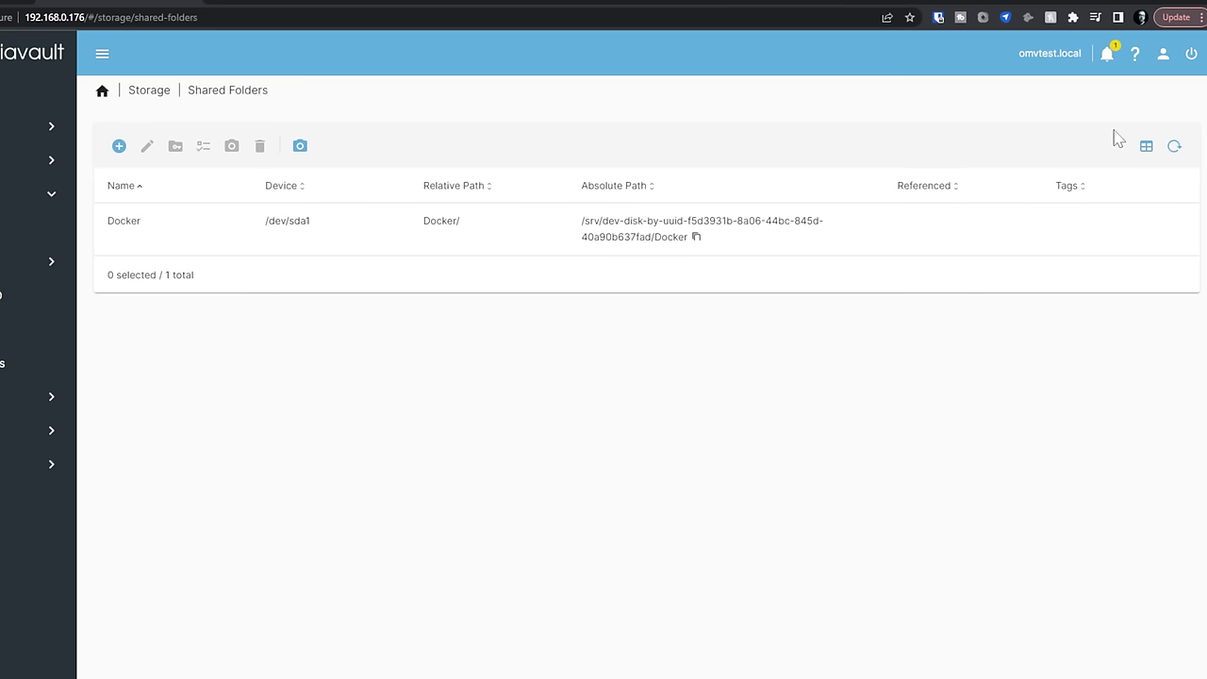
pyautogui.click(1180, 114)
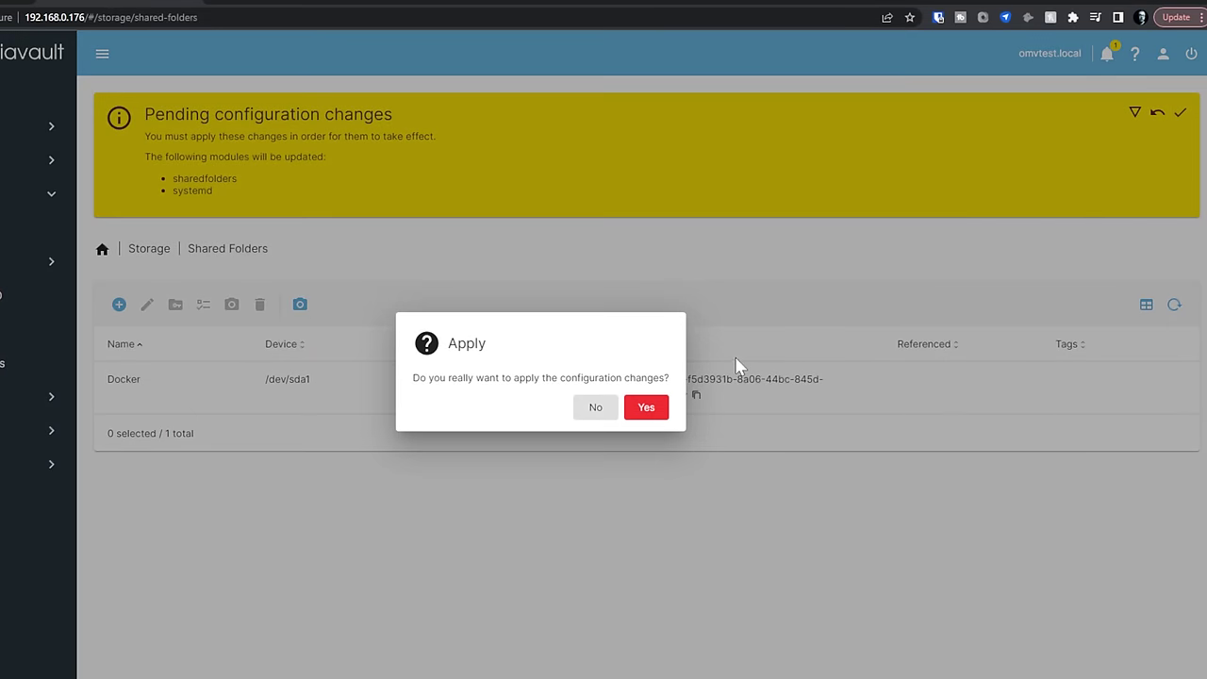
pyautogui.click(644, 409)
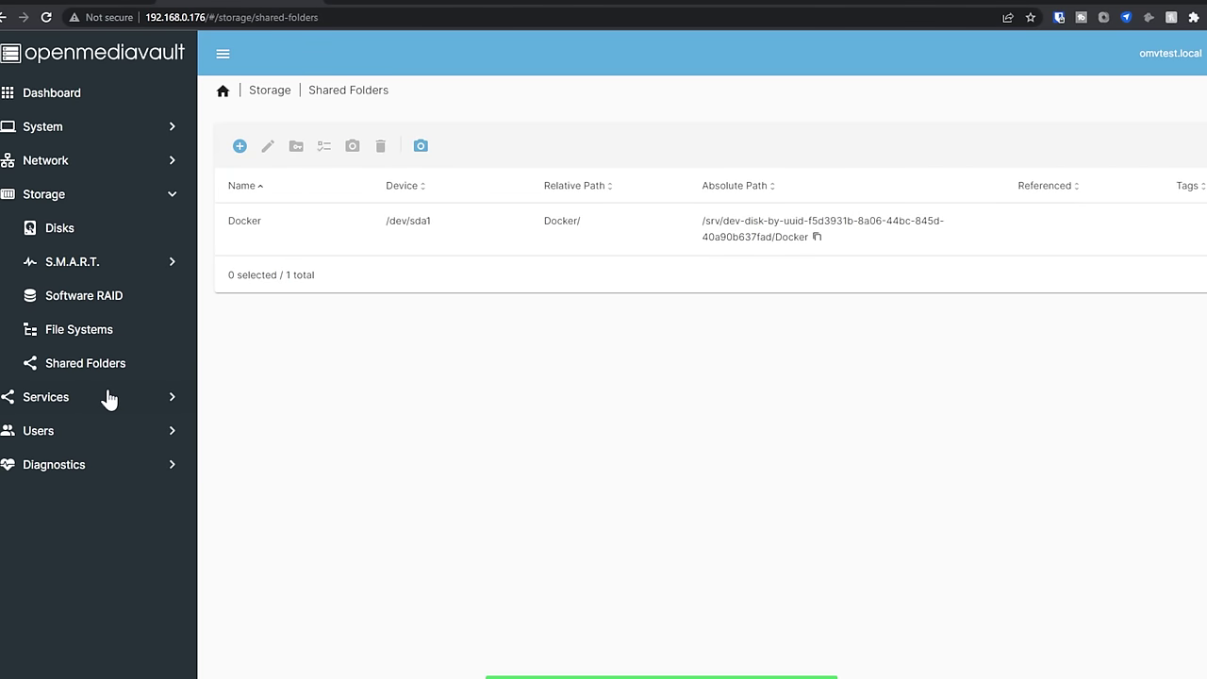
# - Reinstall Docker from Services > Compose > Settings and apply the pending configuration changes
pyautogui.click(109, 395)
pyautogui.click(69, 271)
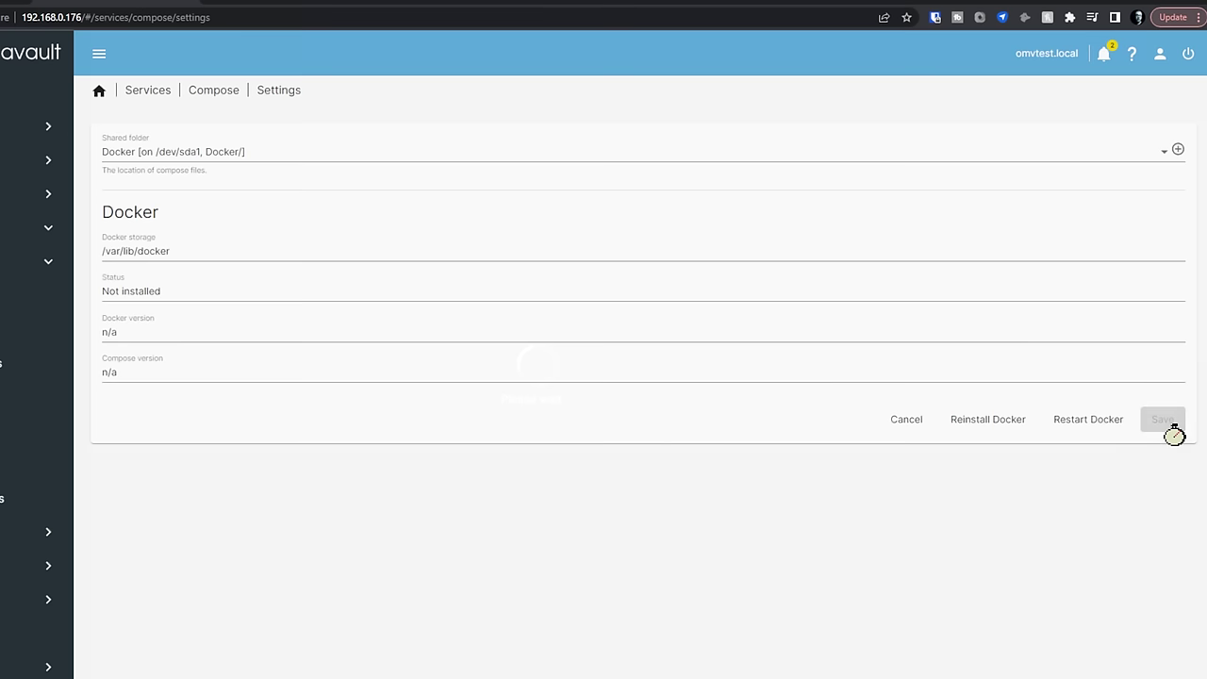
pyautogui.click(990, 421)
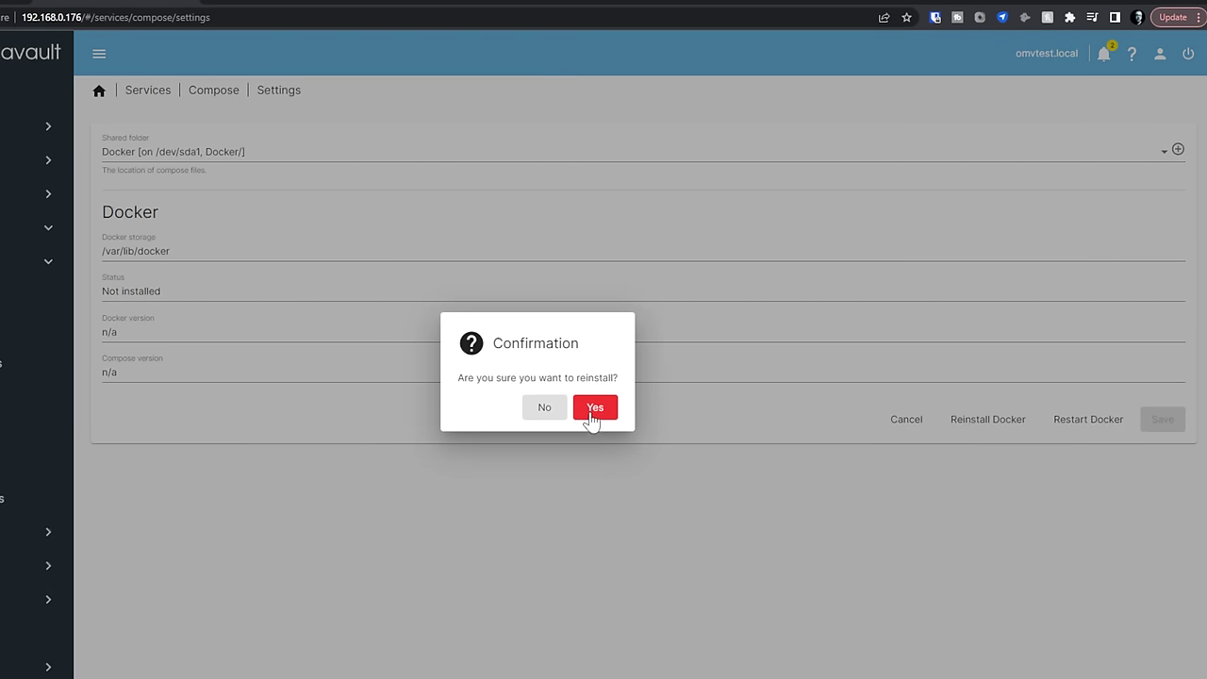
pyautogui.click(594, 409)
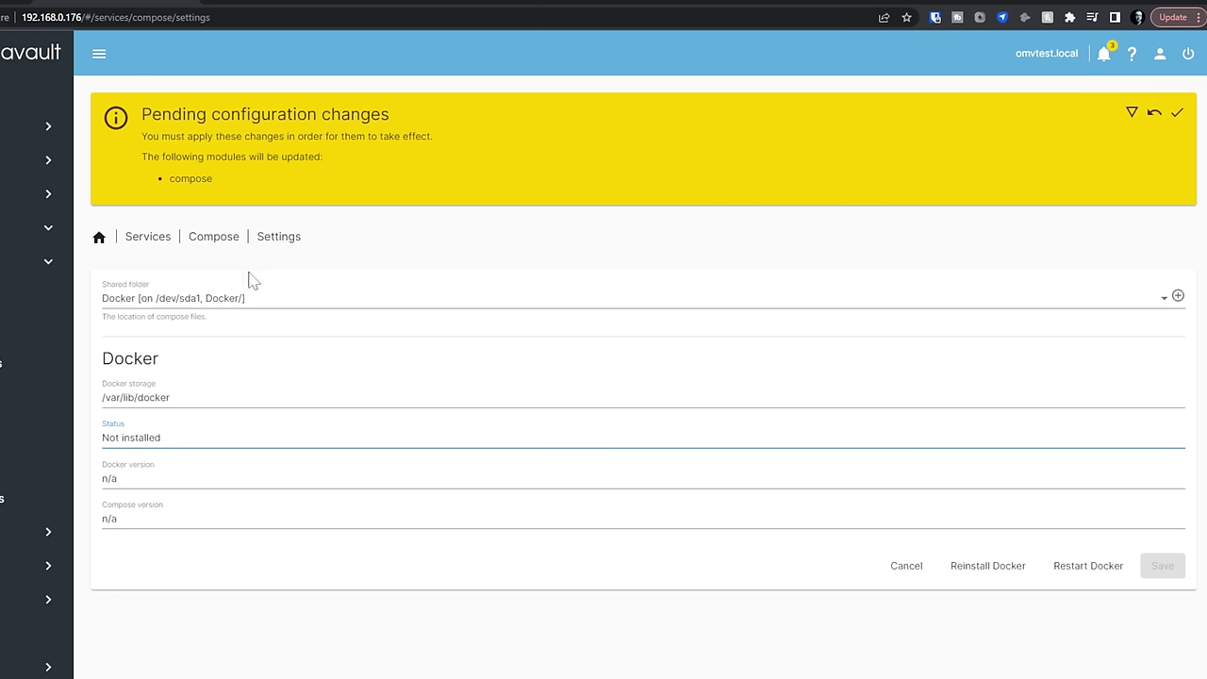
pyautogui.click(1178, 115)
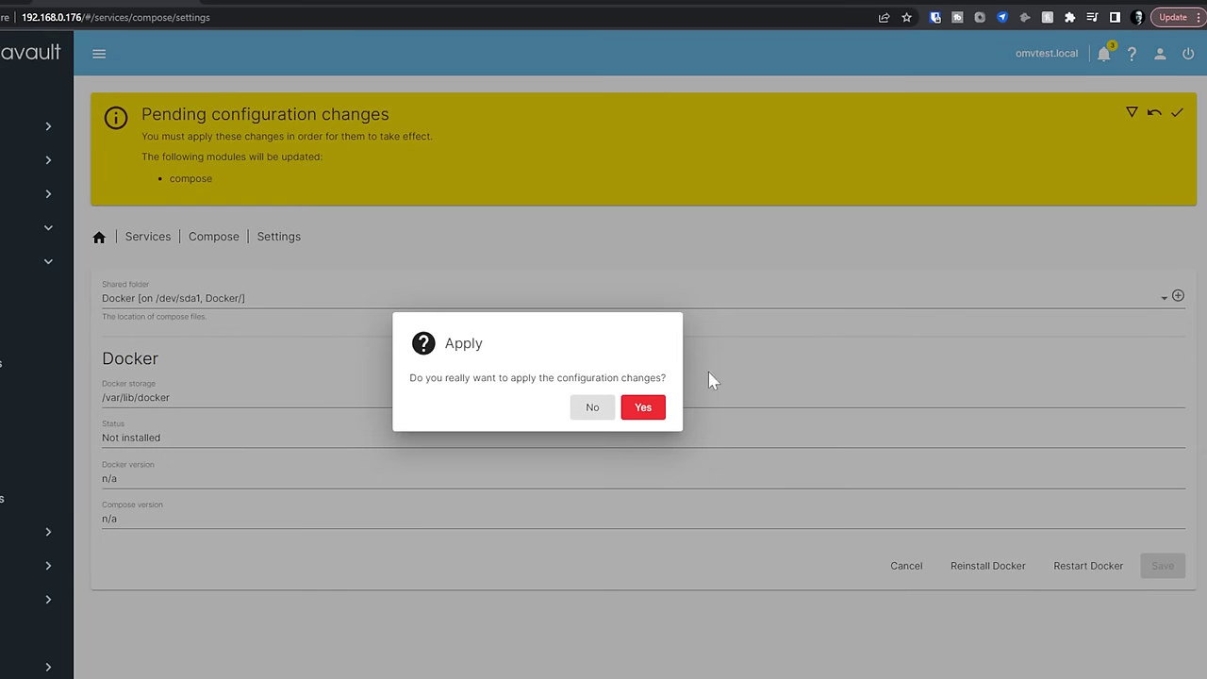
pyautogui.click(644, 413)
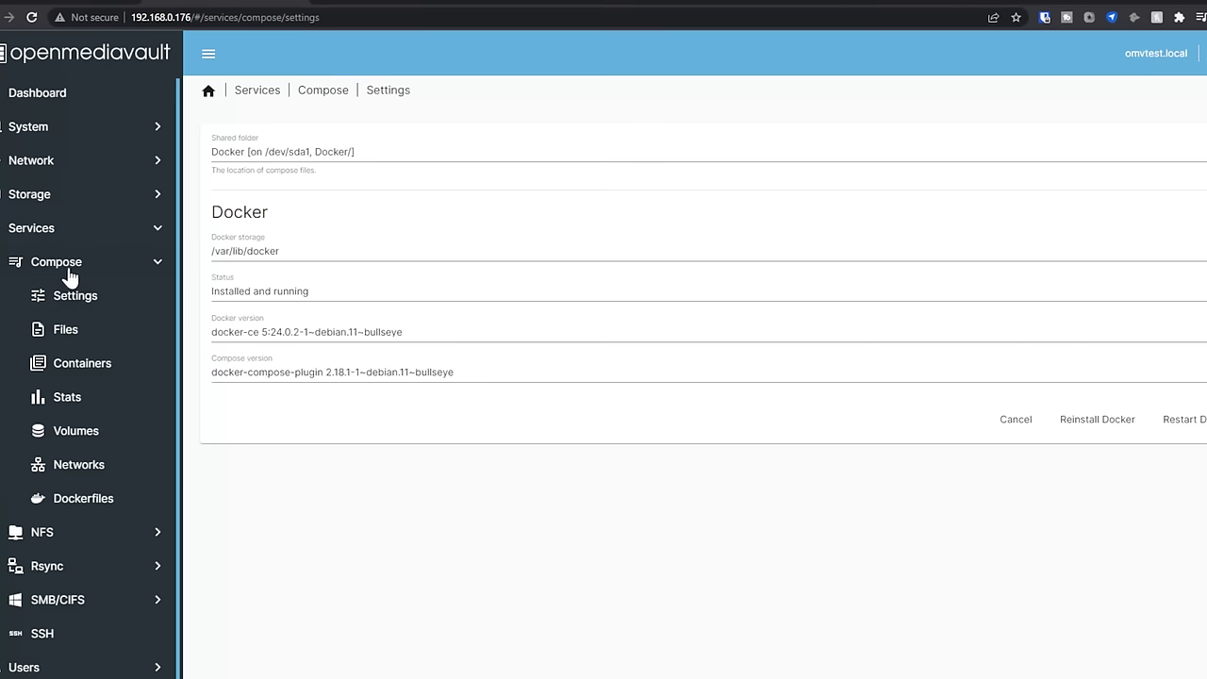
# - Browse the Compose overview, Files and Dockerfiles lists to confirm they are empty
pyautogui.click(69, 273)
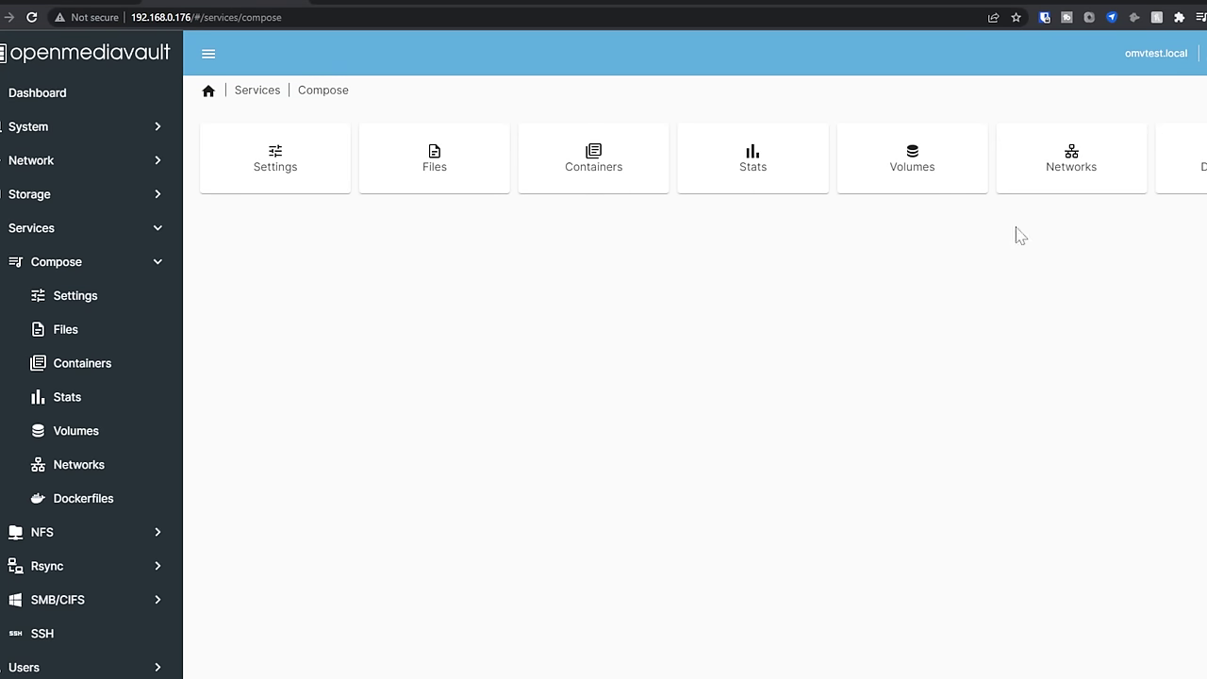
pyautogui.click(445, 175)
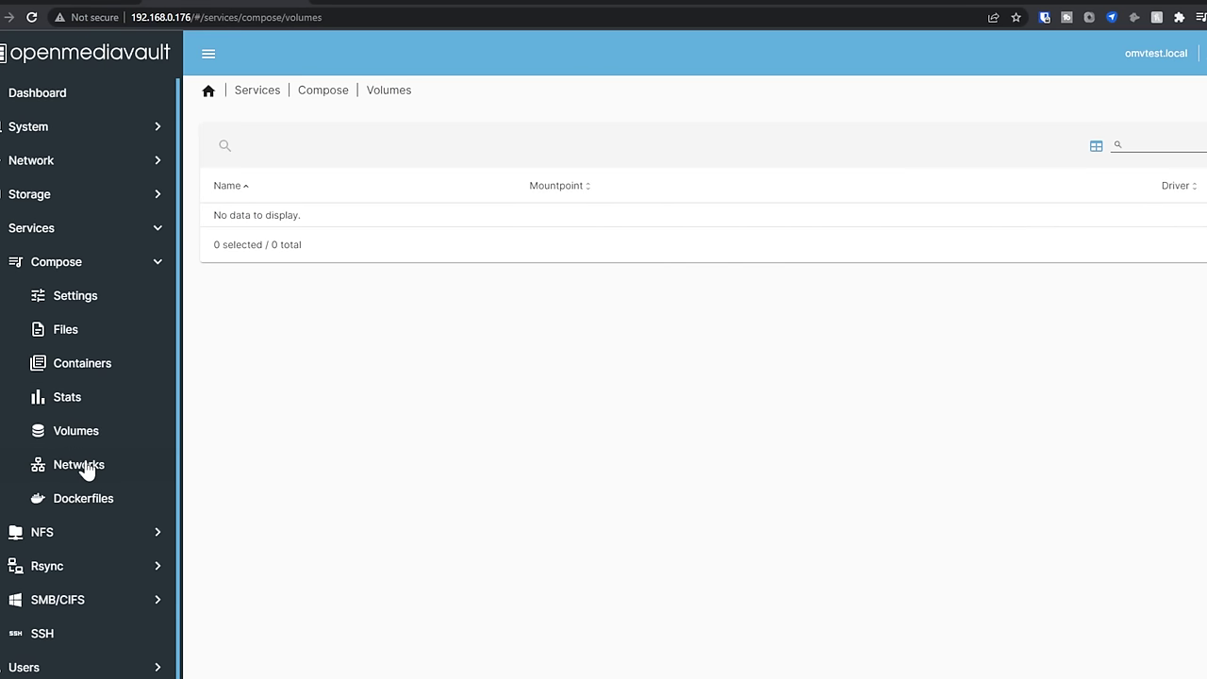
pyautogui.click(82, 505)
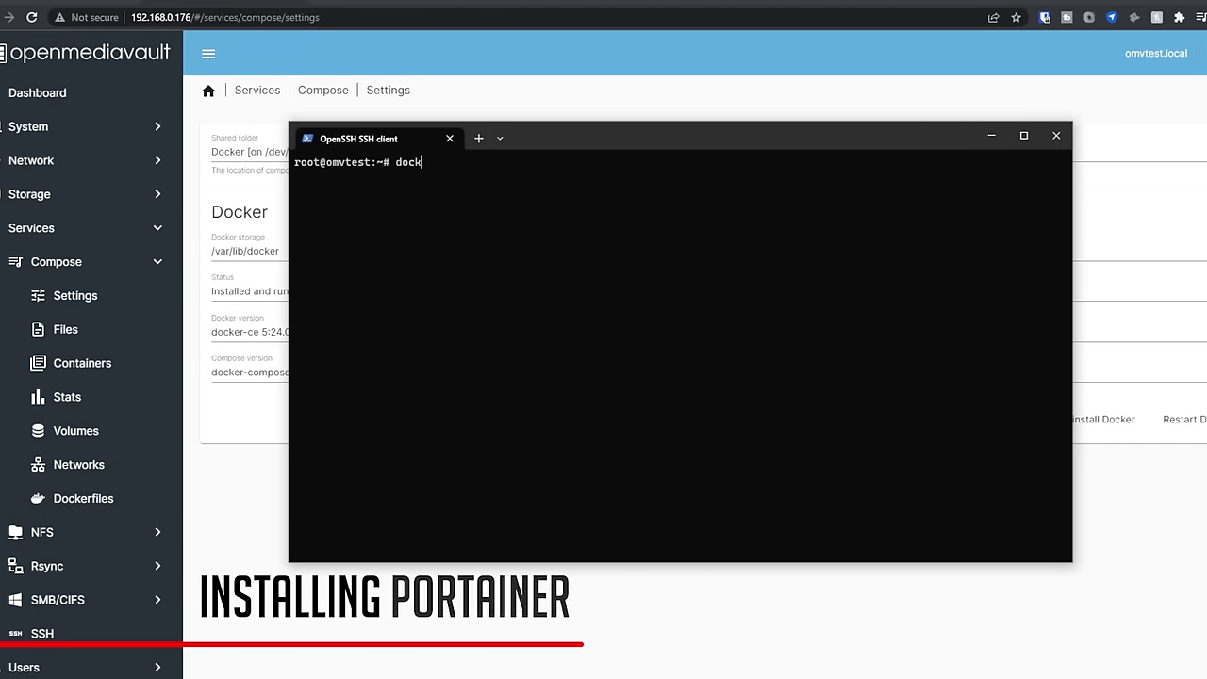
# - Run 'docker ps' in the SSH session to list the server's containers
pyautogui.write('er ps')
pyautogui.press('Return')
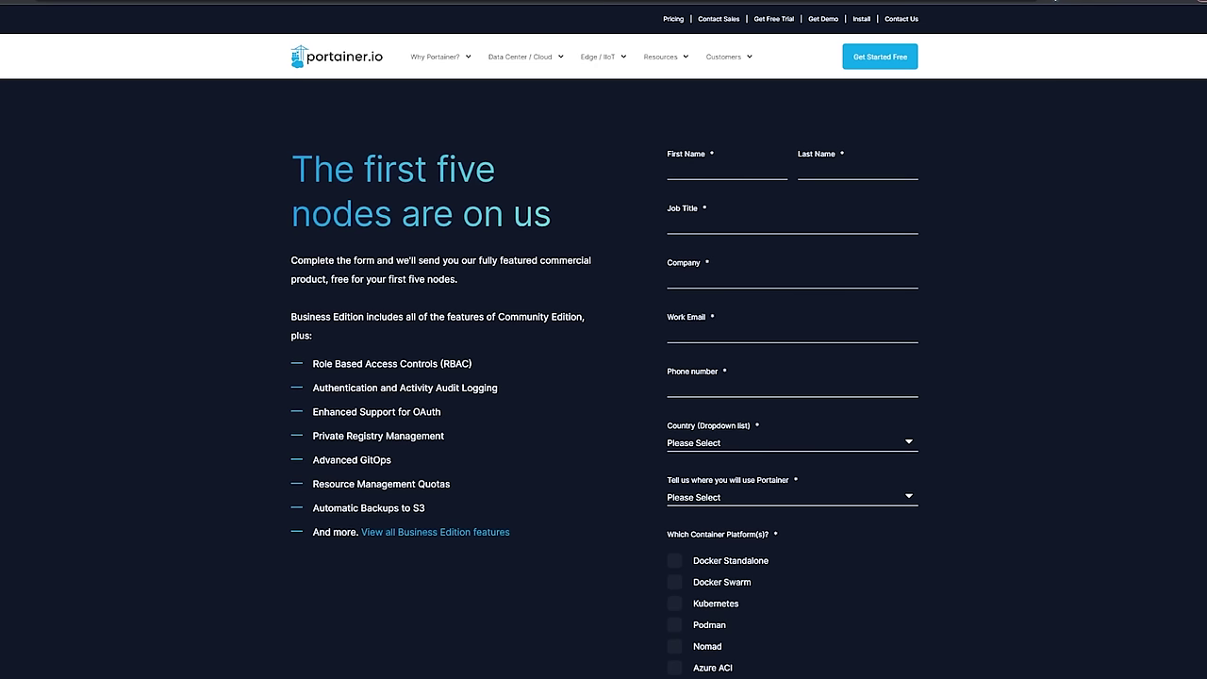
pyautogui.scroll(-2, 604, 340)
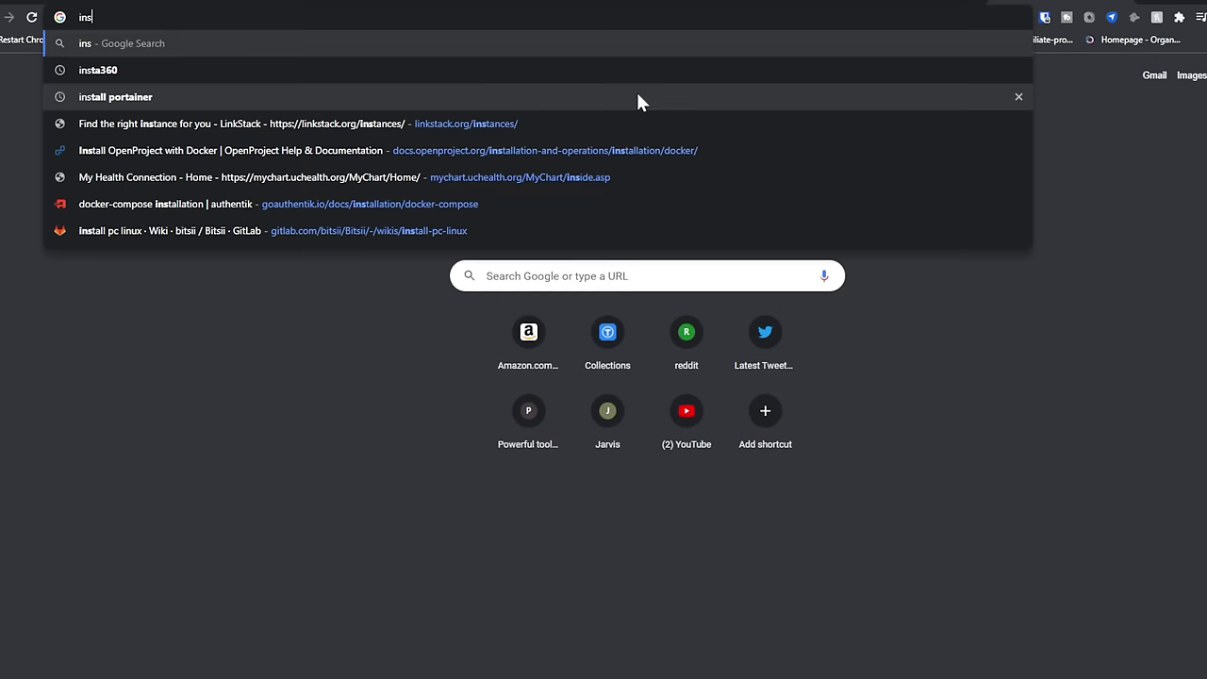
# - Search the web for 'install portainer' and open the official Install Portainer page
pyautogui.write('portainer')
pyautogui.press('Return')
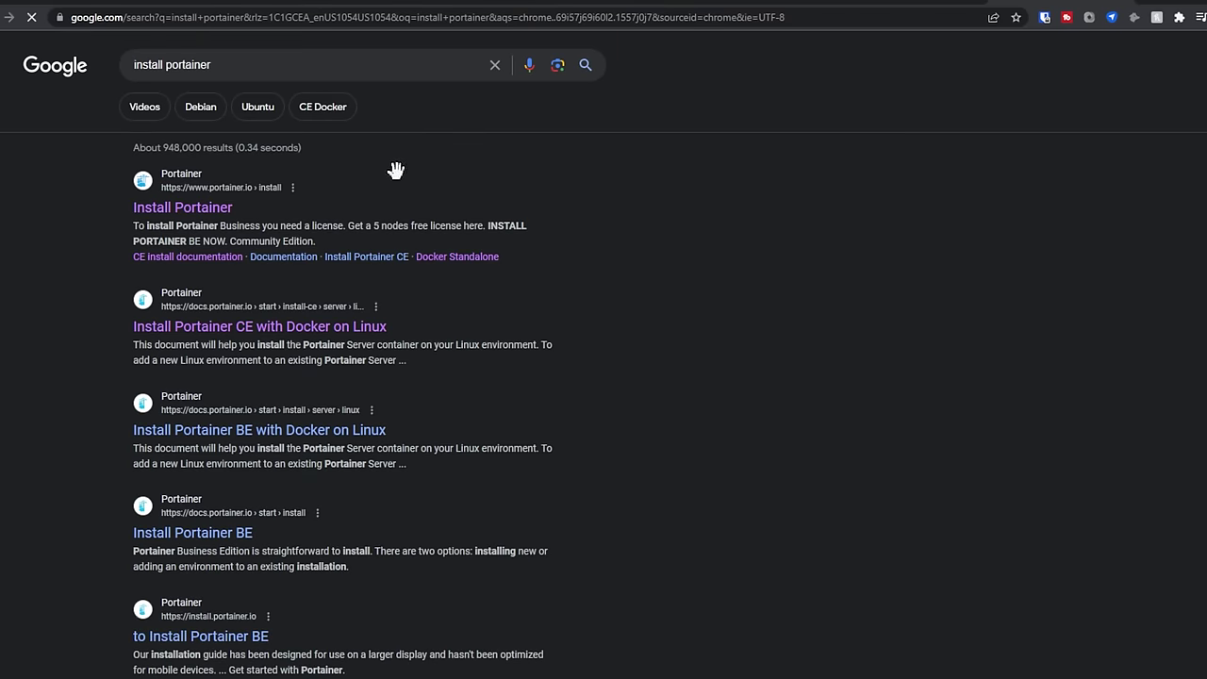
pyautogui.click(180, 214)
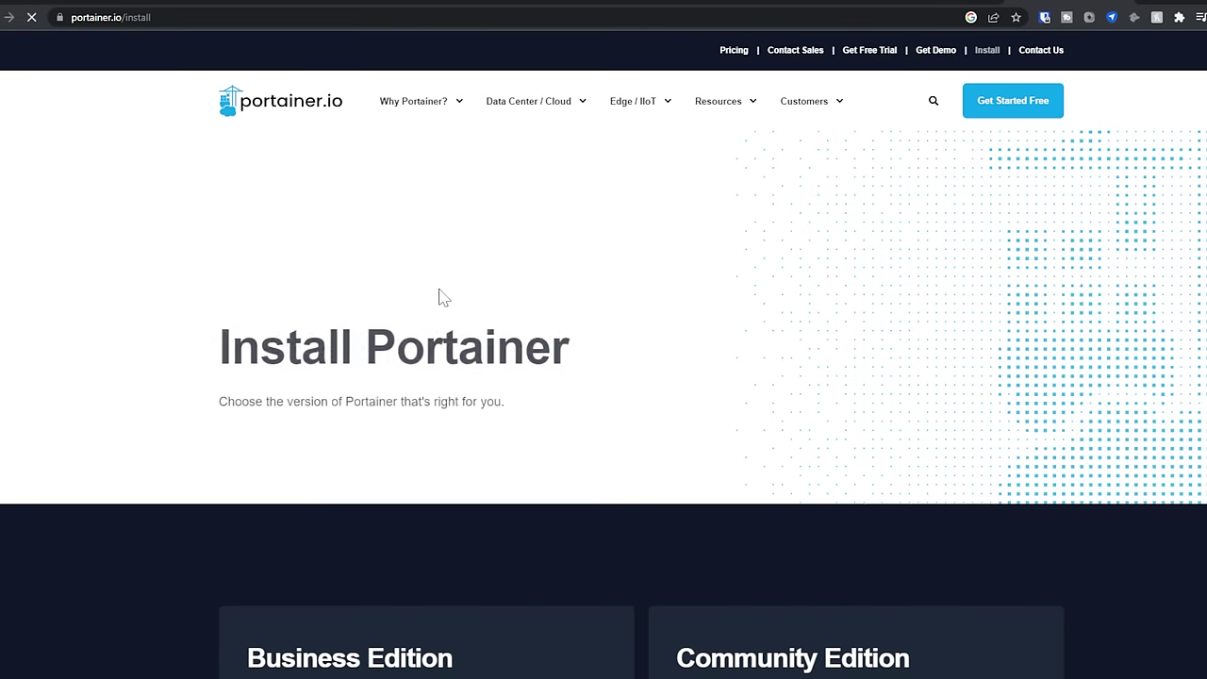
pyautogui.scroll(-8, 579, 205)
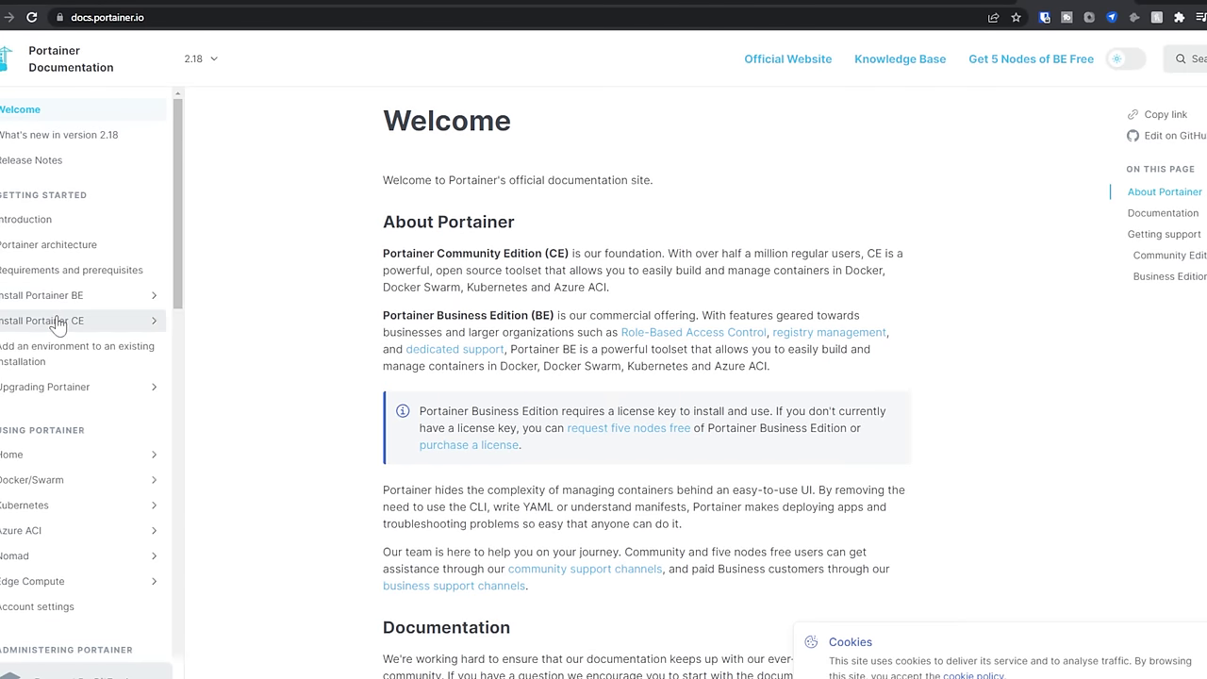
# - Follow Install Portainer CE > Set up new server > Docker Standalone > Linux to the Deployment commands
pyautogui.click(62, 321)
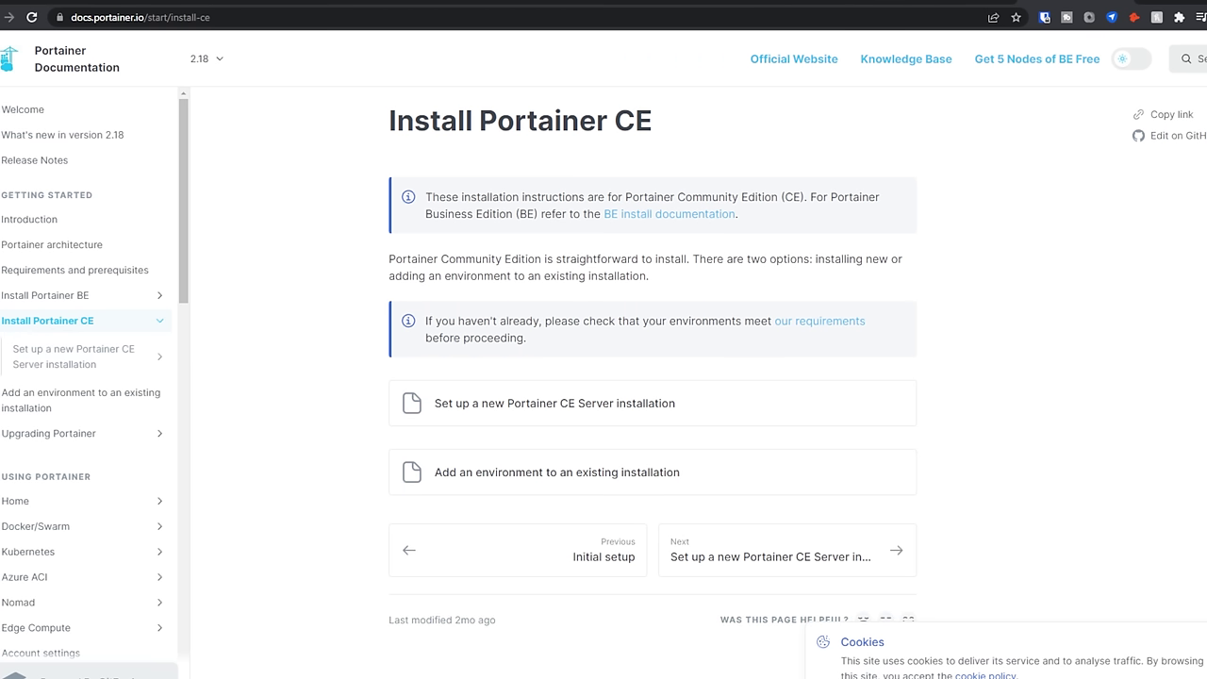
pyautogui.click(510, 419)
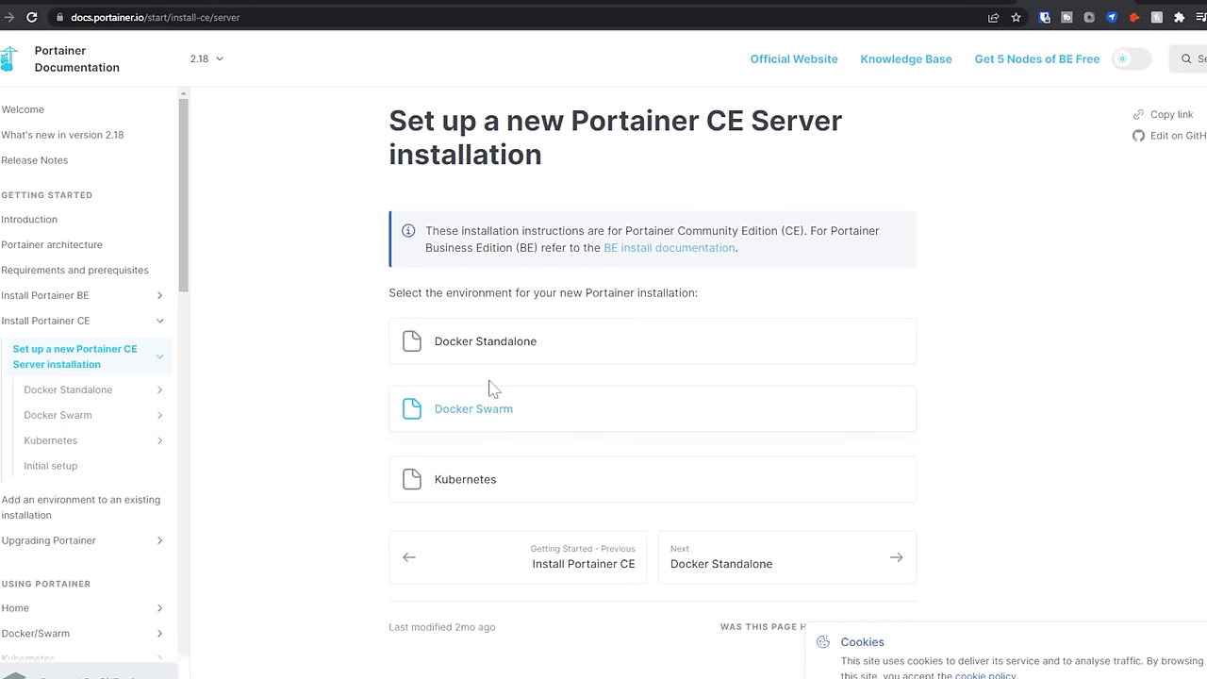
pyautogui.click(476, 344)
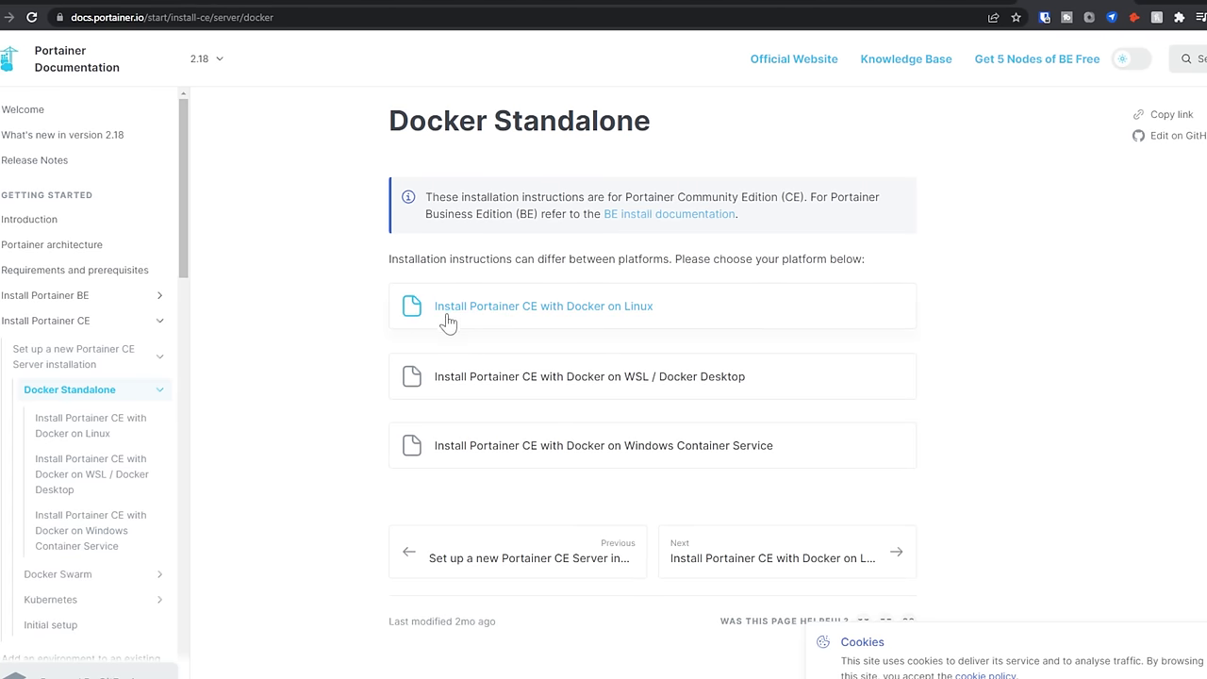
pyautogui.click(568, 311)
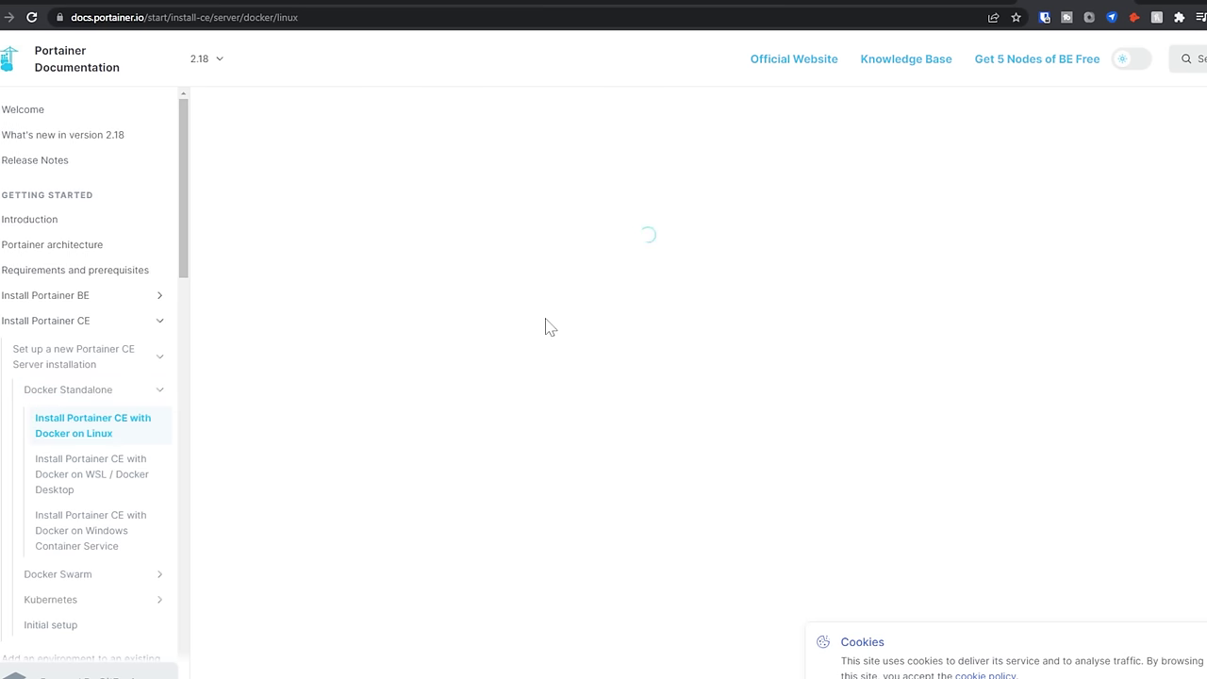
pyautogui.scroll(-5, 550, 326)
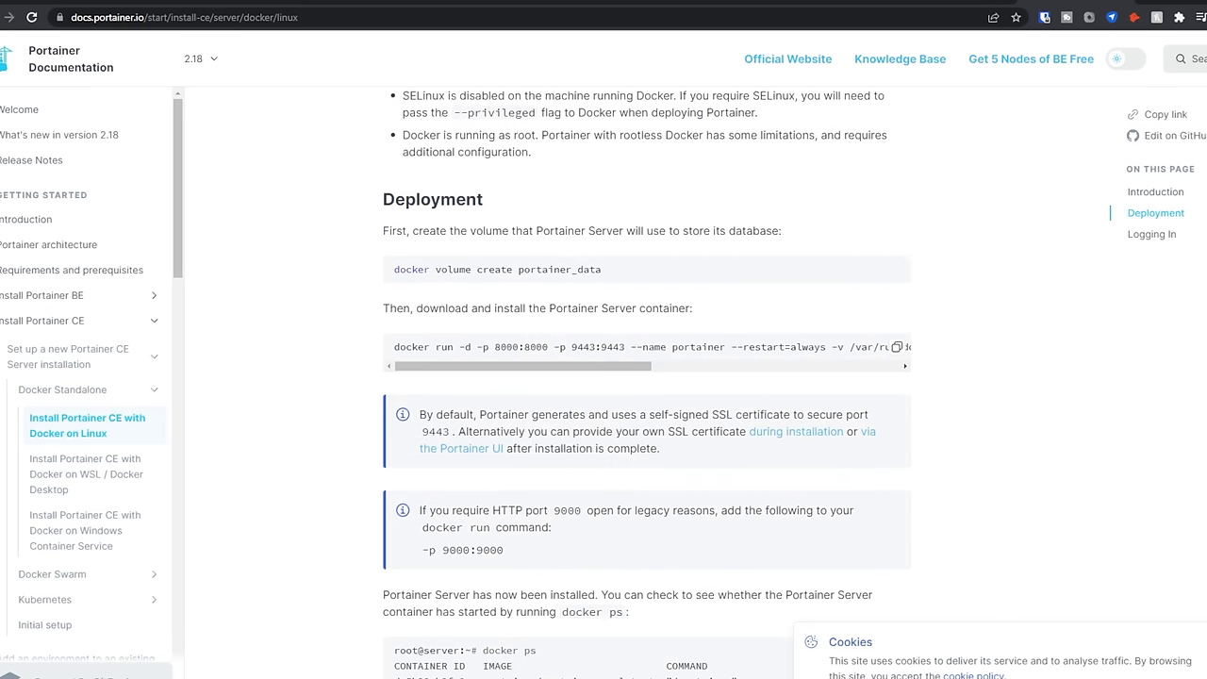
pyautogui.moveTo(457, 370); pyautogui.dragTo(230, 406)
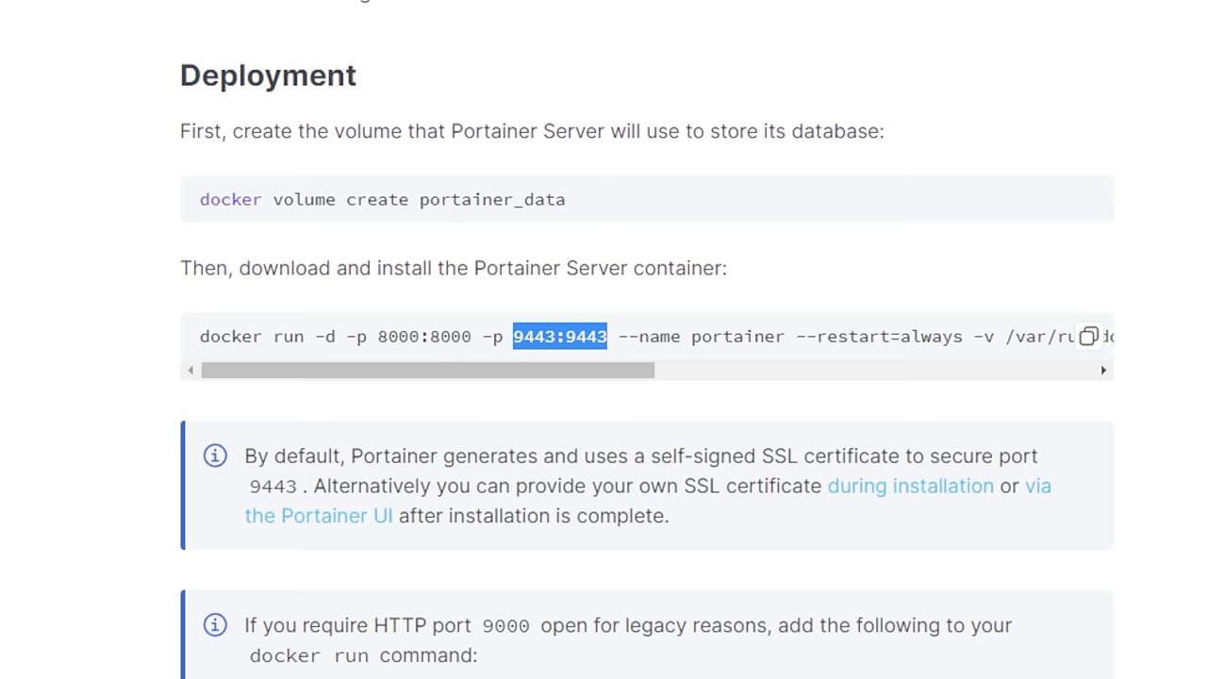
# - Copy the Portainer docker run command from the docs and run it in the SSH terminal
pyautogui.tripleClick(613, 337)
pyautogui.rightClick(615, 342)
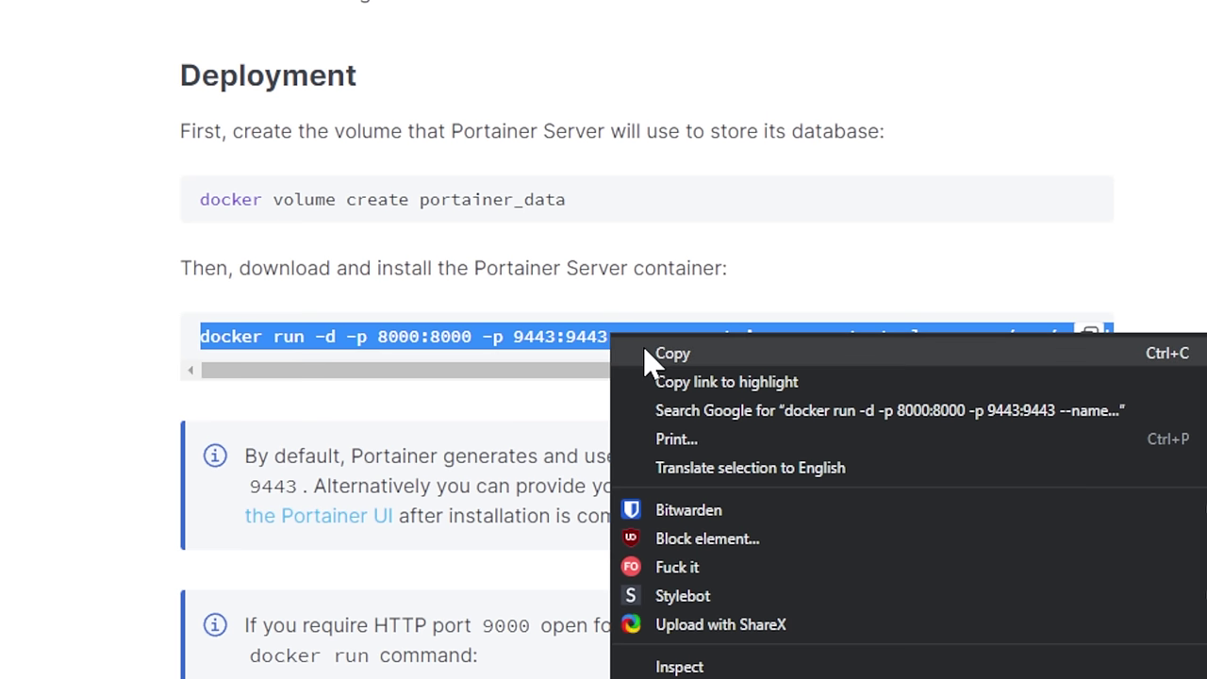
pyautogui.click(651, 351)
pyautogui.hotkey('alt', 'Tab')
pyautogui.rightClick(500, 417)
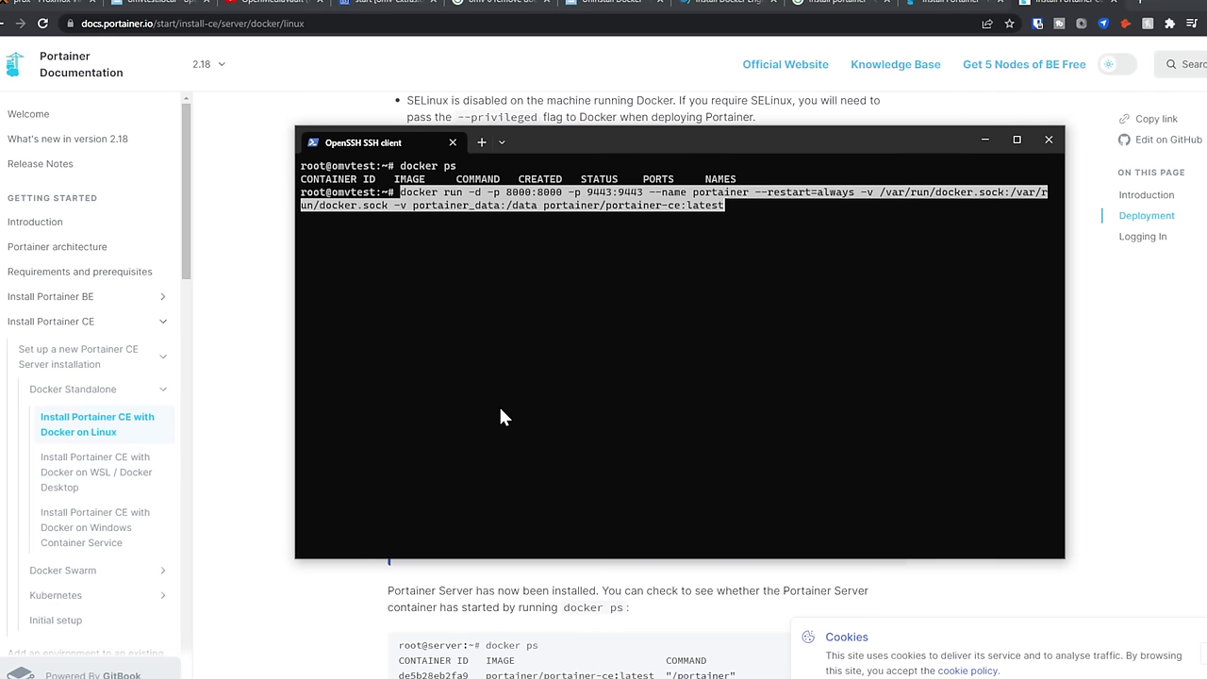
pyautogui.press('Return')
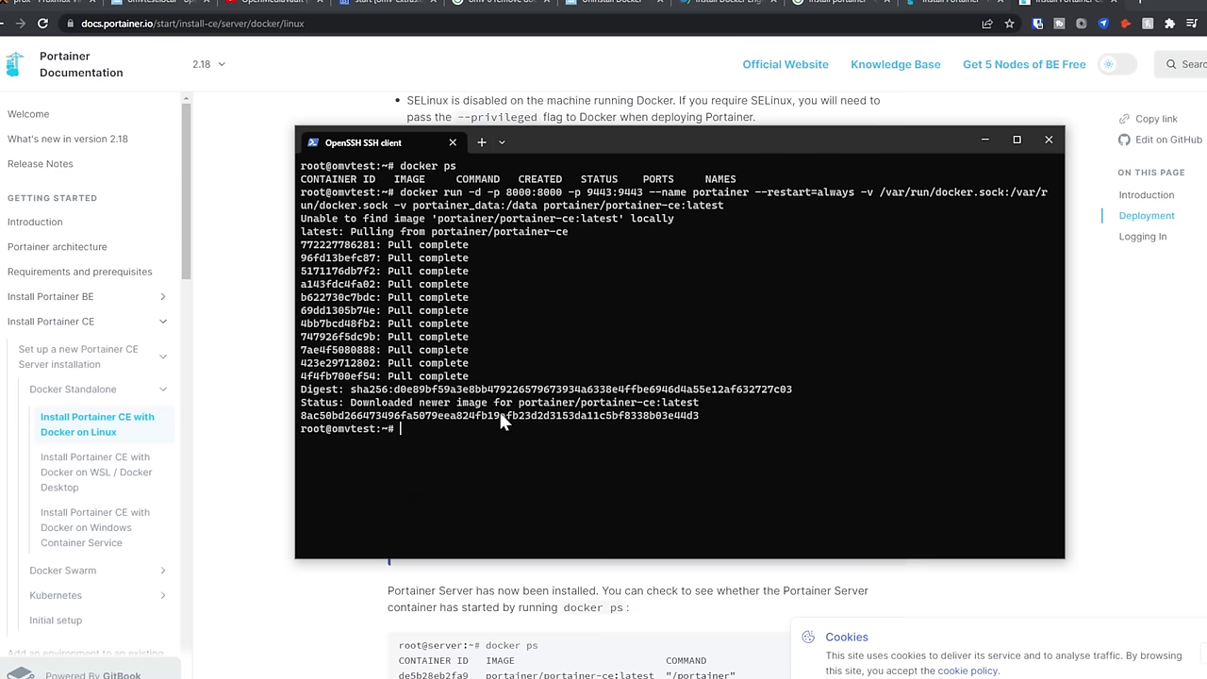
# - Open the server's address on port 9443 in a new tab and create the Portainer admin user
pyautogui.click(149, 10)
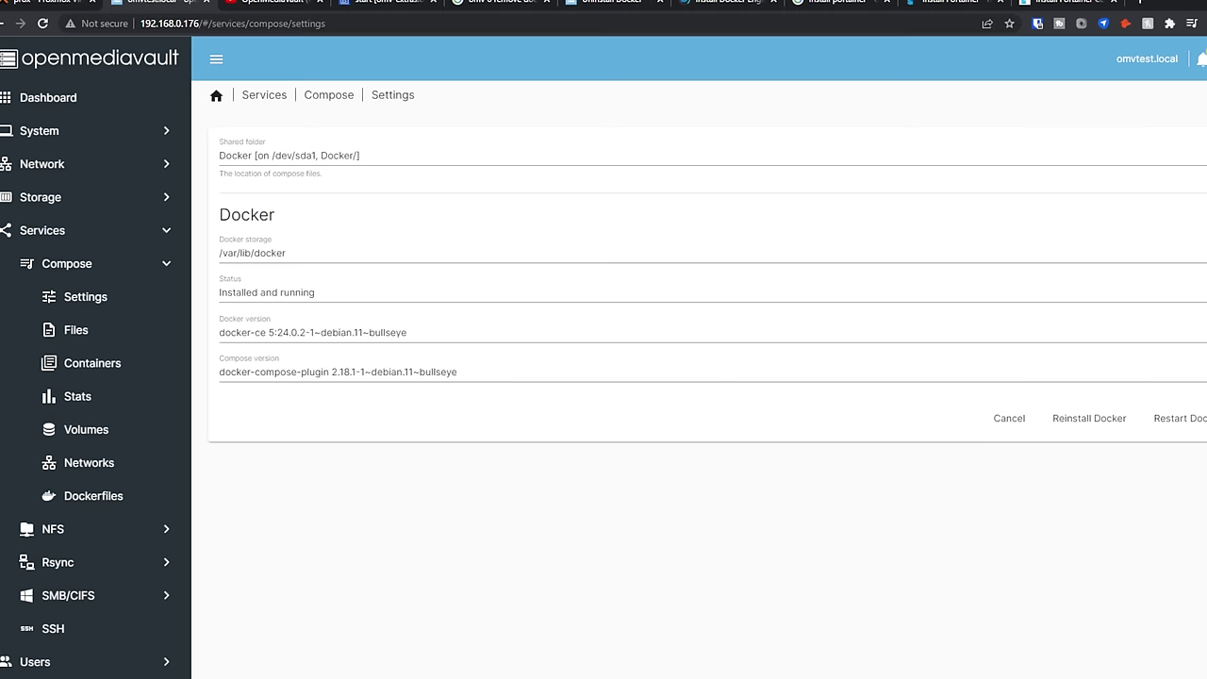
pyautogui.click(199, 22)
pyautogui.hotkey('ctrl', 'c')
pyautogui.hotkey('ctrl', 't')
pyautogui.hotkey('ctrl', 'v')
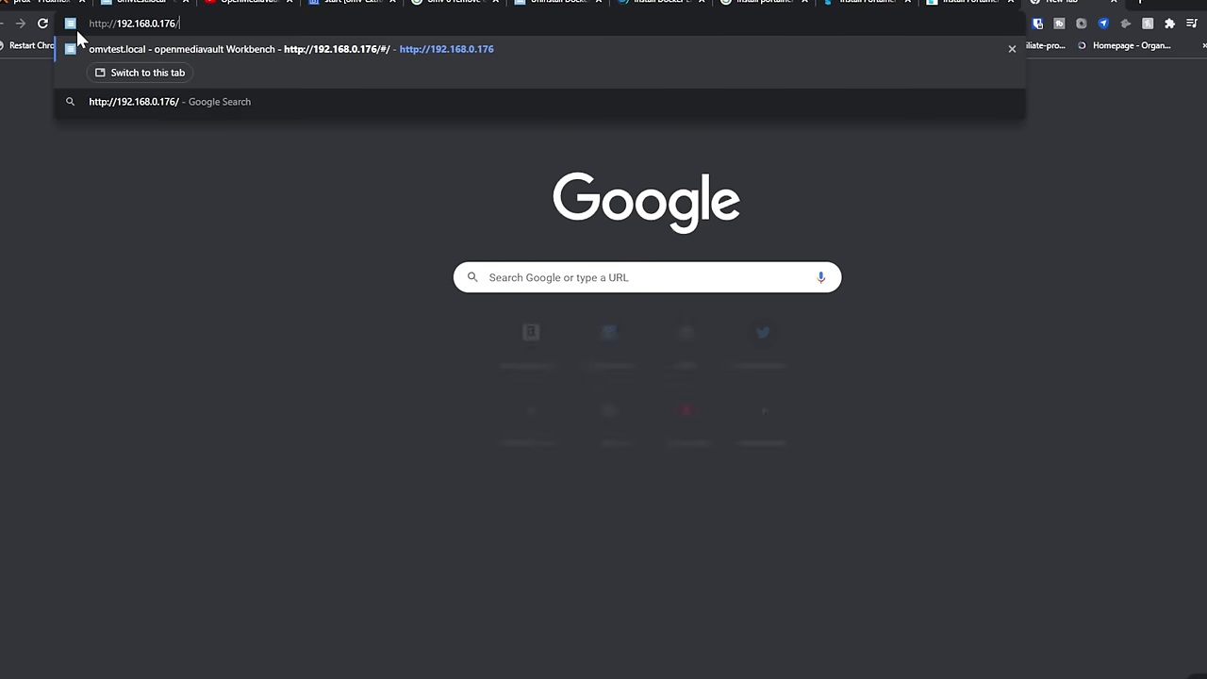
pyautogui.write(':')
pyautogui.write('9443')
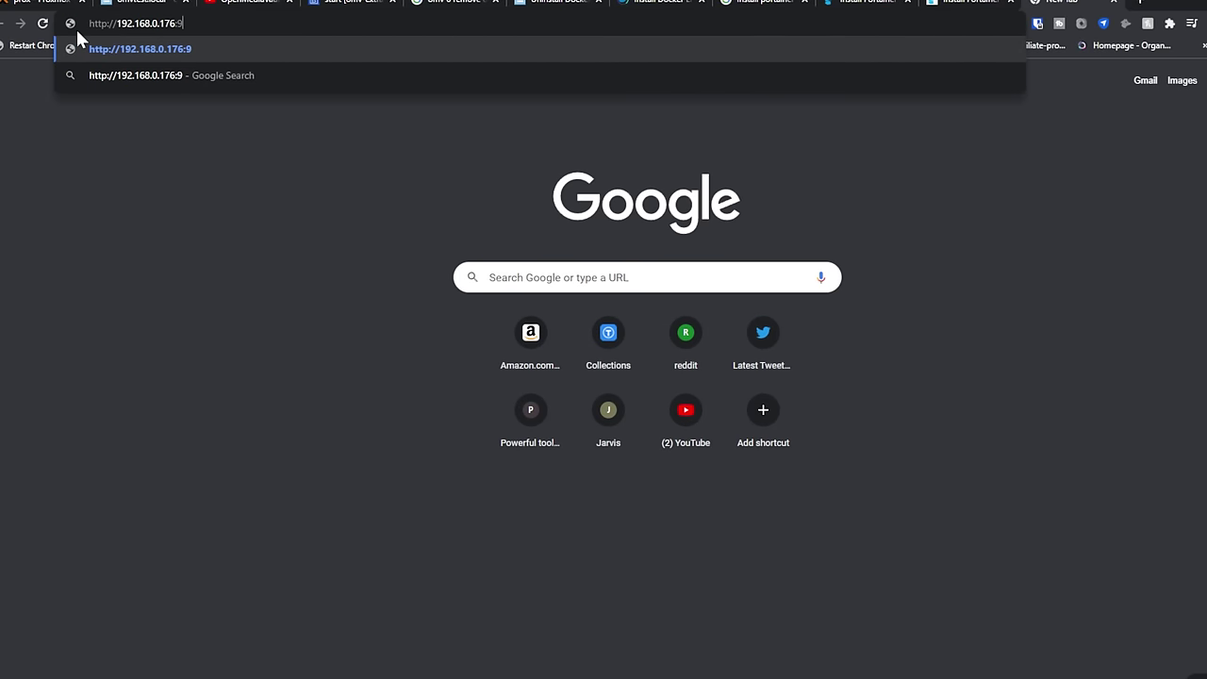
pyautogui.press('Return')
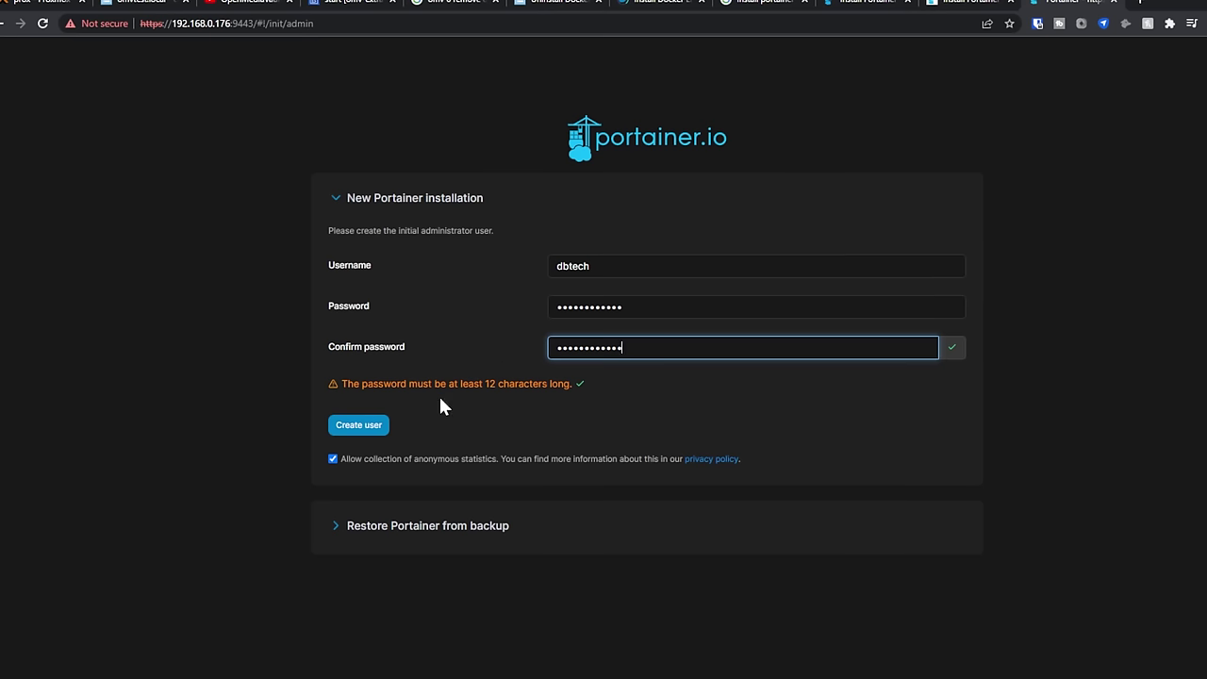
pyautogui.click(354, 432)
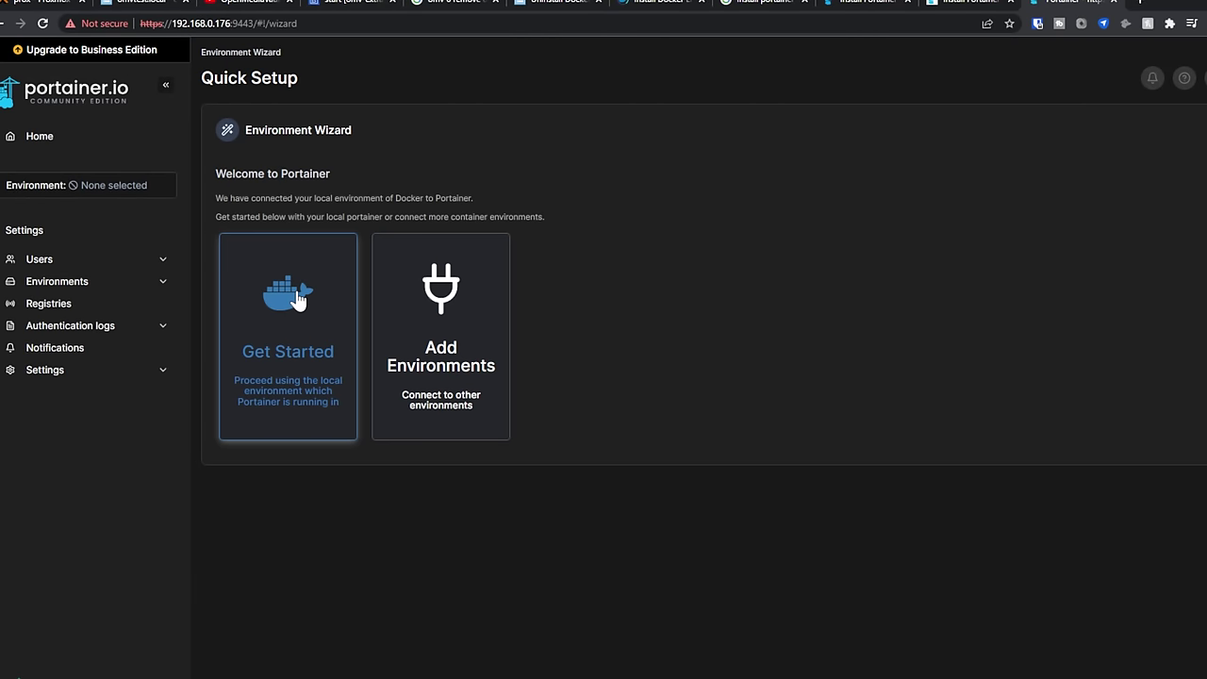
# - Choose Get Started, select the local environment, and open its Containers list
pyautogui.click(298, 300)
pyautogui.click(667, 366)
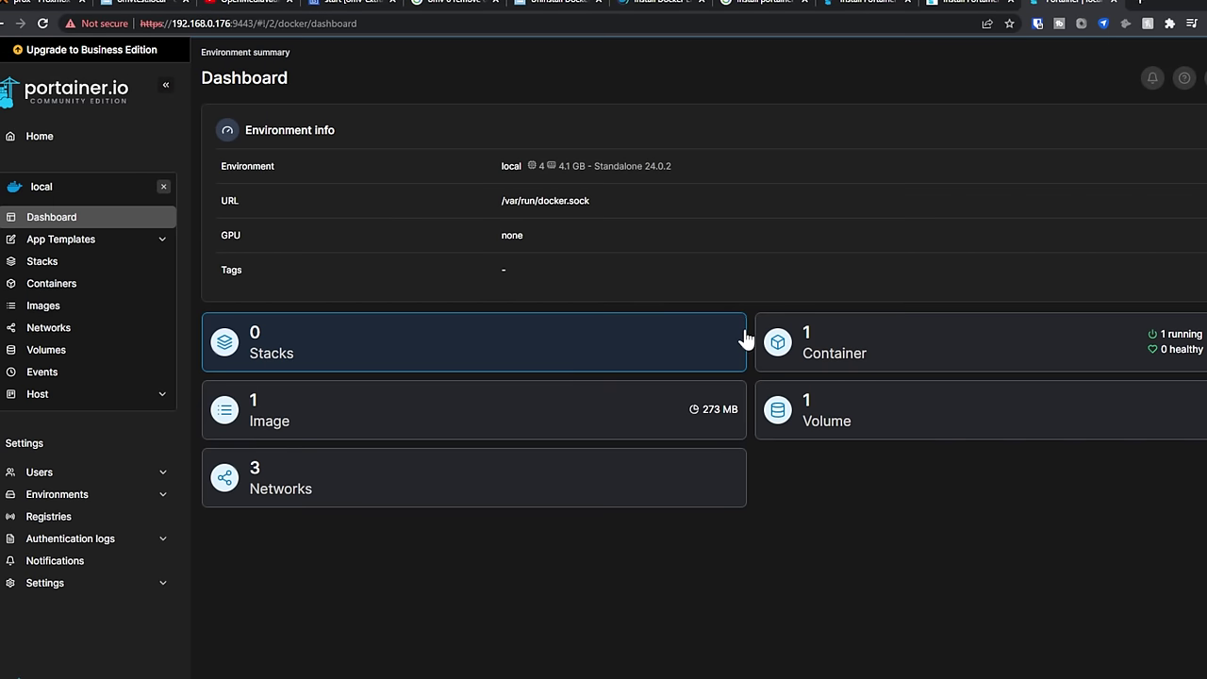
pyautogui.click(795, 343)
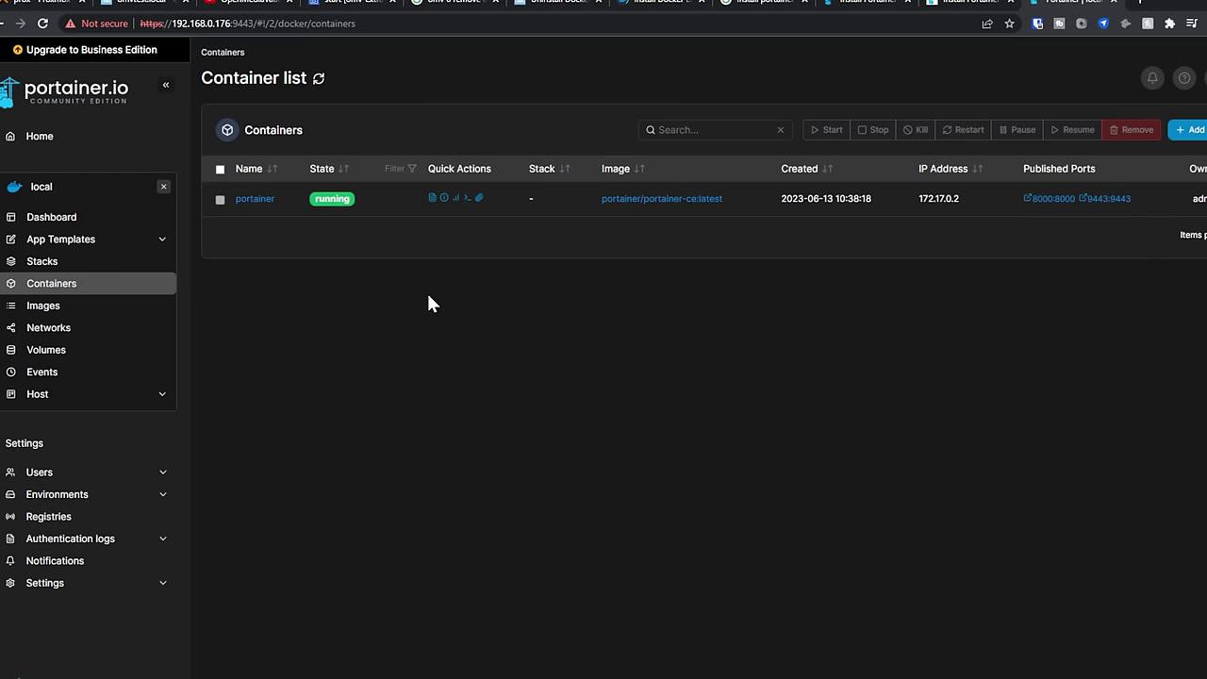